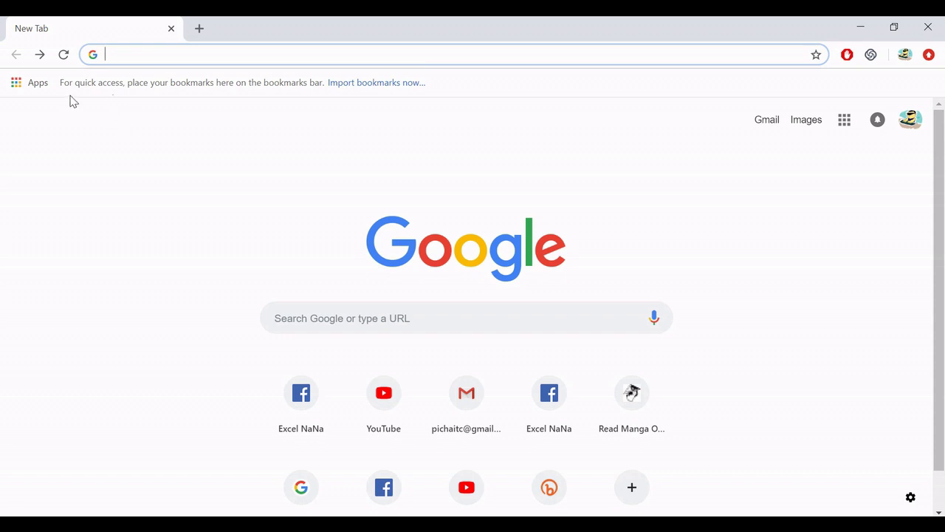
# - Load the Google Sheets home page from Apps, then open a new empty tab beside it
pyautogui.click(16, 86)
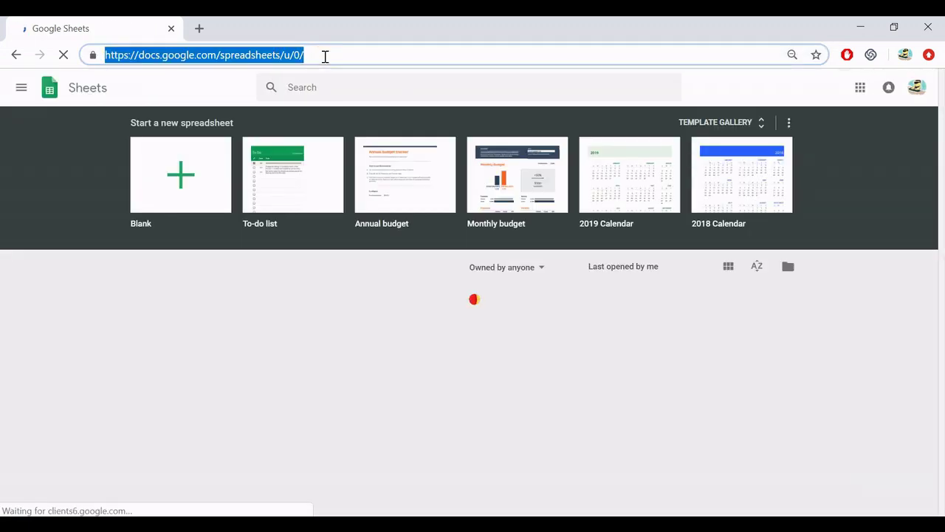
pyautogui.click(199, 28)
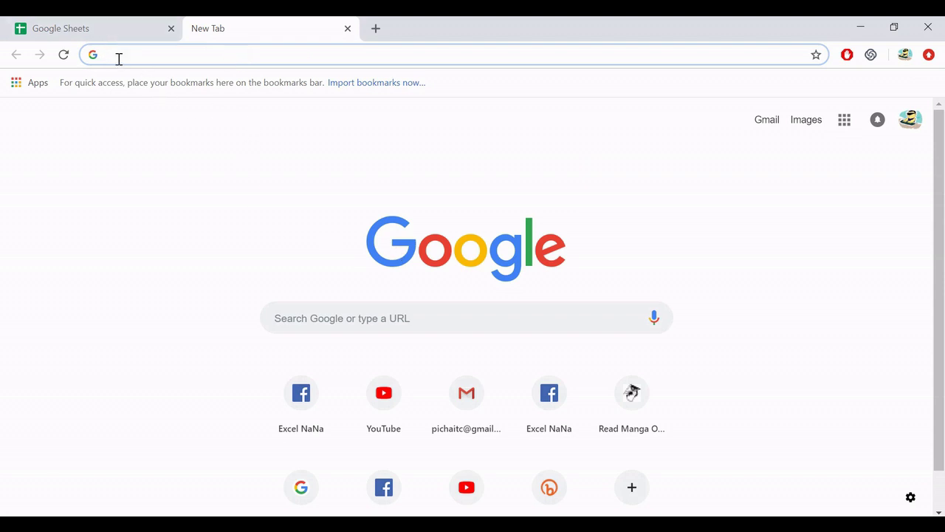
# - Search for 'google sheets' and follow the about page through to the Sheets home
pyautogui.write('goog')
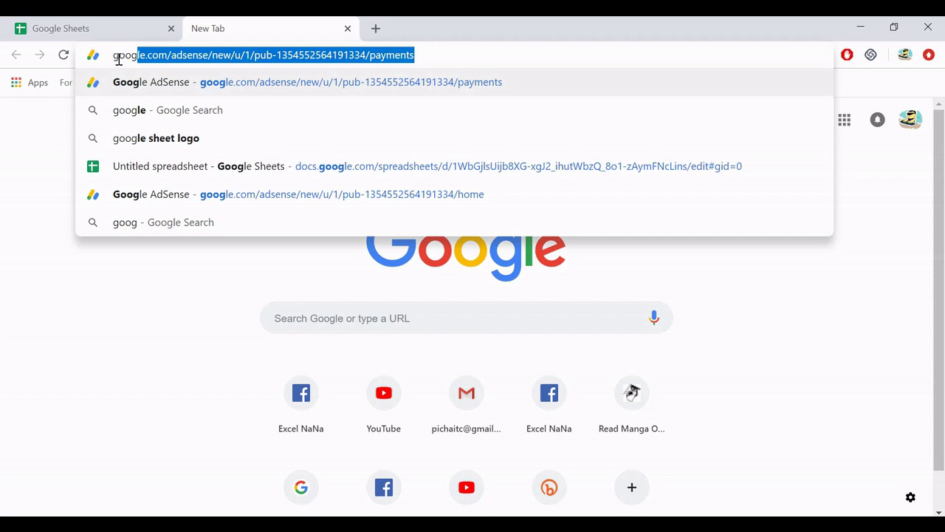
pyautogui.write('le sheets')
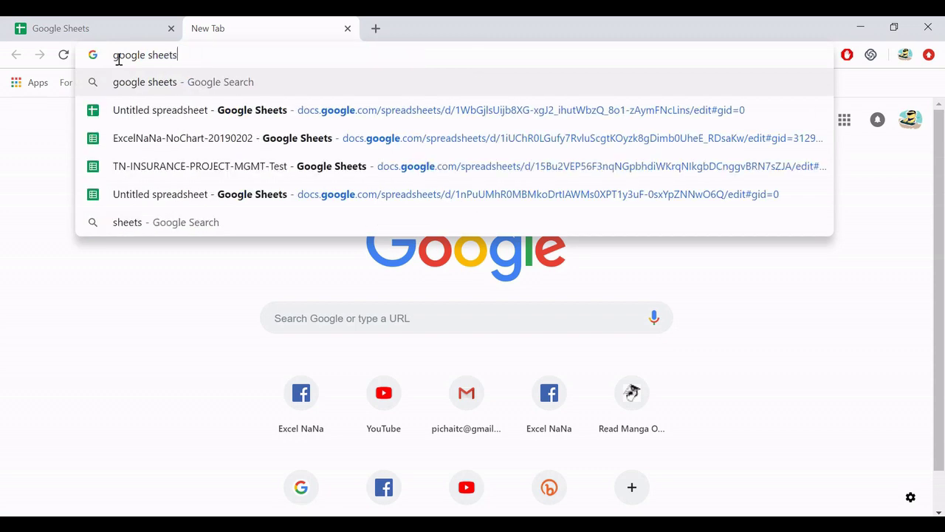
pyautogui.press('Return')
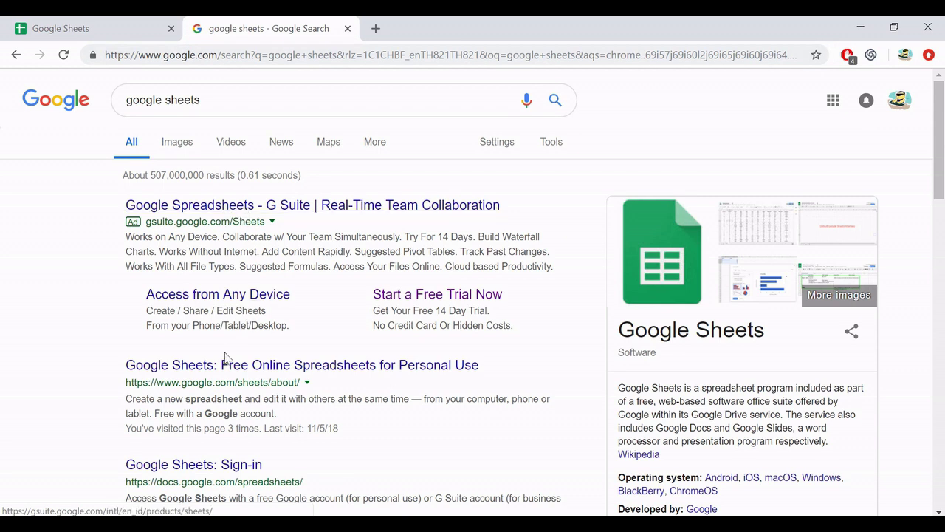
pyautogui.click(323, 367)
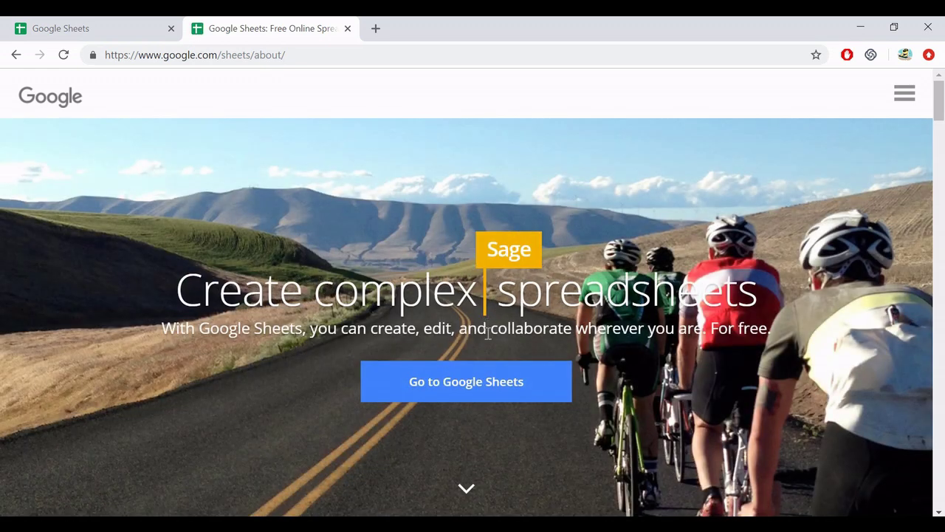
pyautogui.click(491, 383)
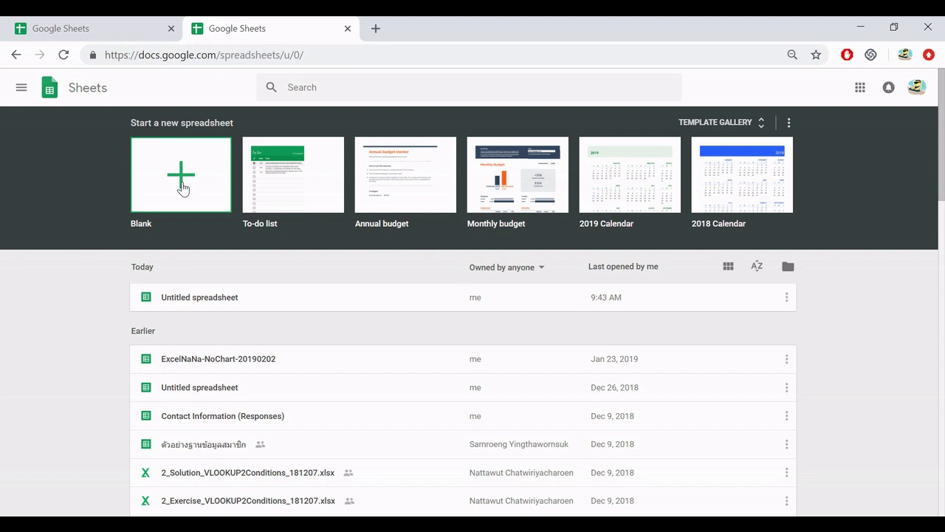
# - Start a blank spreadsheet with Performance in A1 and 80 in B1
pyautogui.click(184, 187)
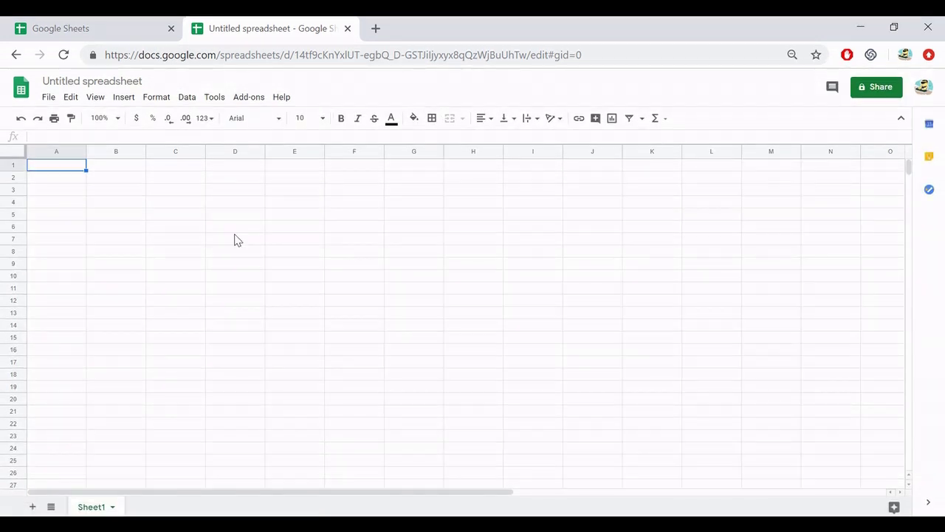
pyautogui.write('Perform')
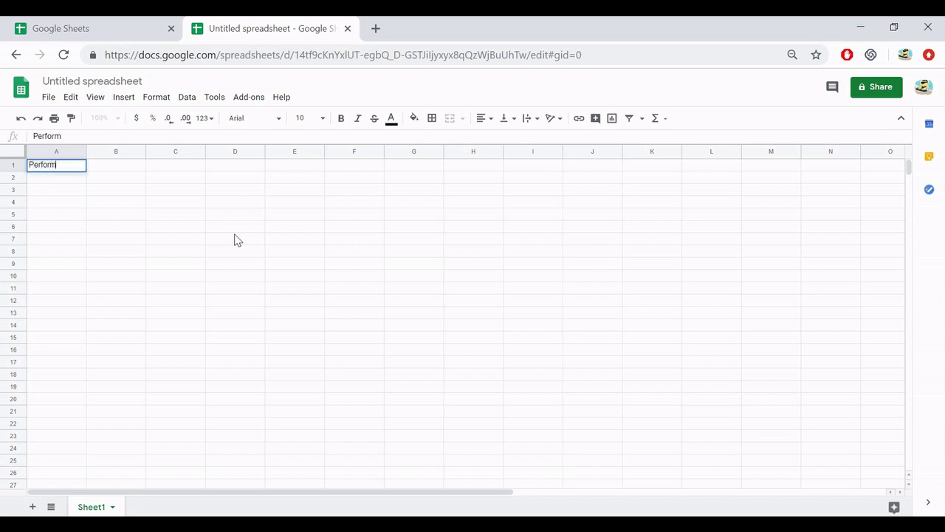
pyautogui.write('ance')
pyautogui.press('Return')
pyautogui.press('Up')
pyautogui.press('Right')
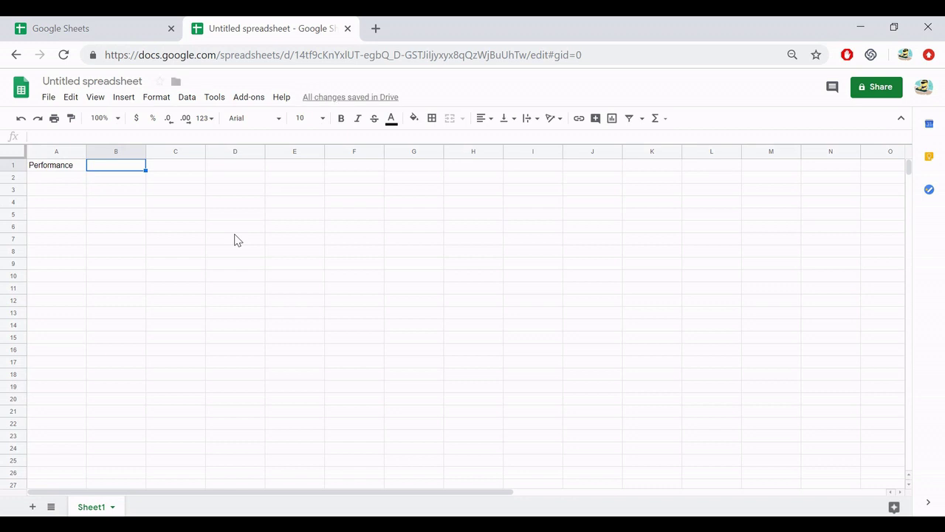
pyautogui.write('80')
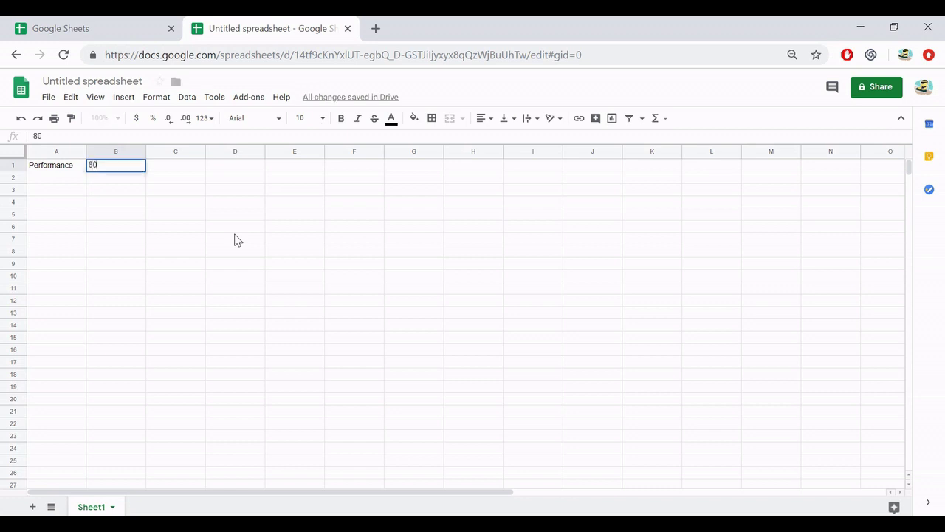
pyautogui.hotkey('shift', 'Left')
# - Set A1:B1 to font size 36 and widen column A to fit Performance
pyautogui.scroll(-5, 235, 240)
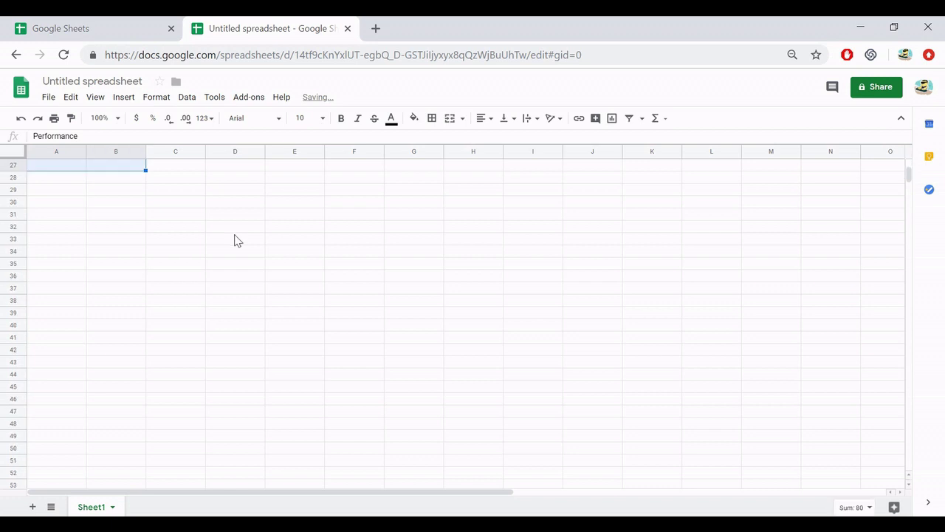
pyautogui.press('Left')
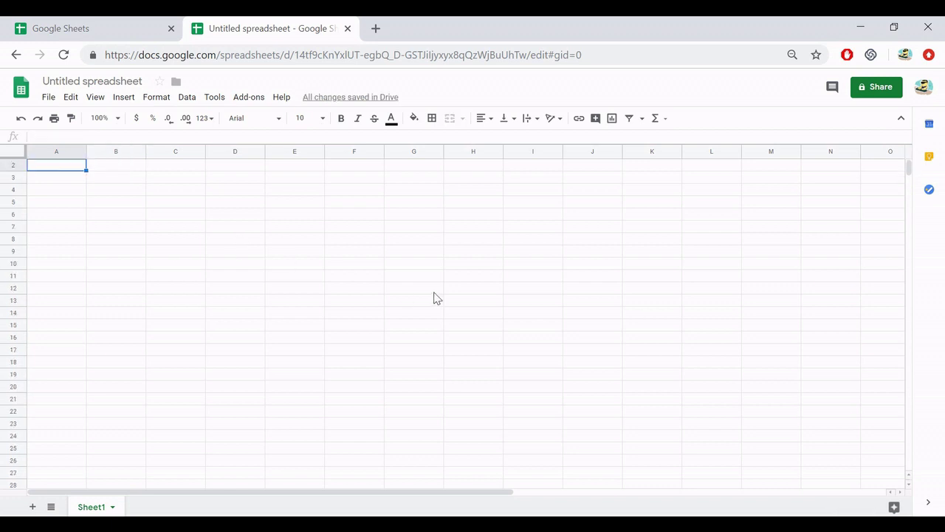
pyautogui.hotkey('shift', 'Right')
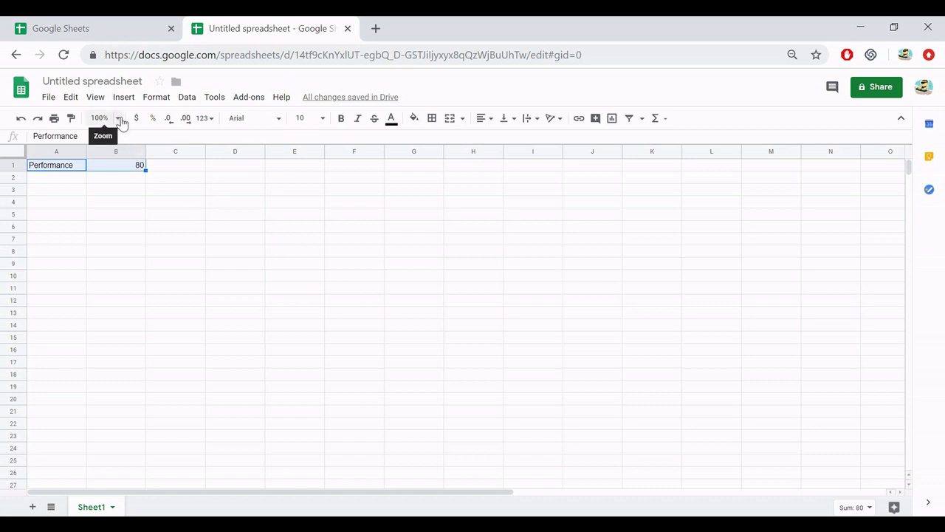
pyautogui.click(322, 119)
pyautogui.click(305, 329)
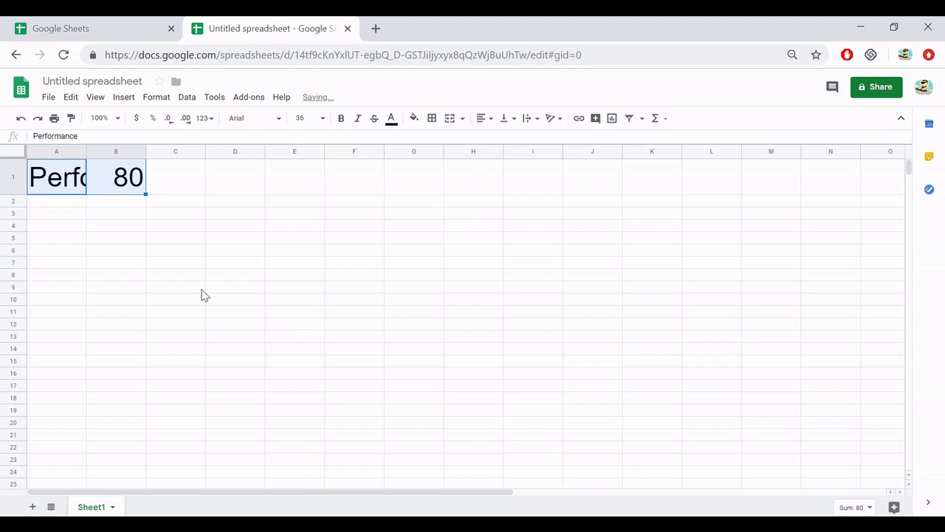
pyautogui.click(173, 257)
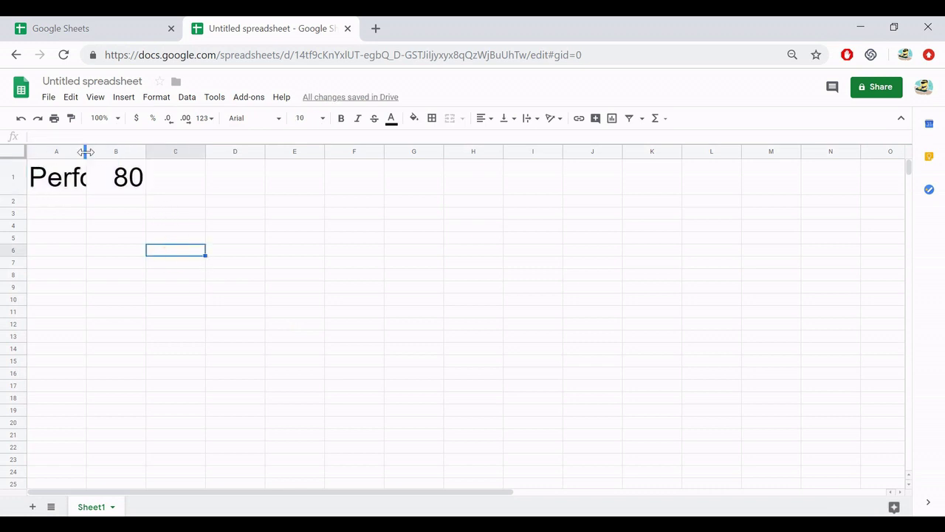
pyautogui.moveTo(87, 152); pyautogui.dragTo(193, 150)
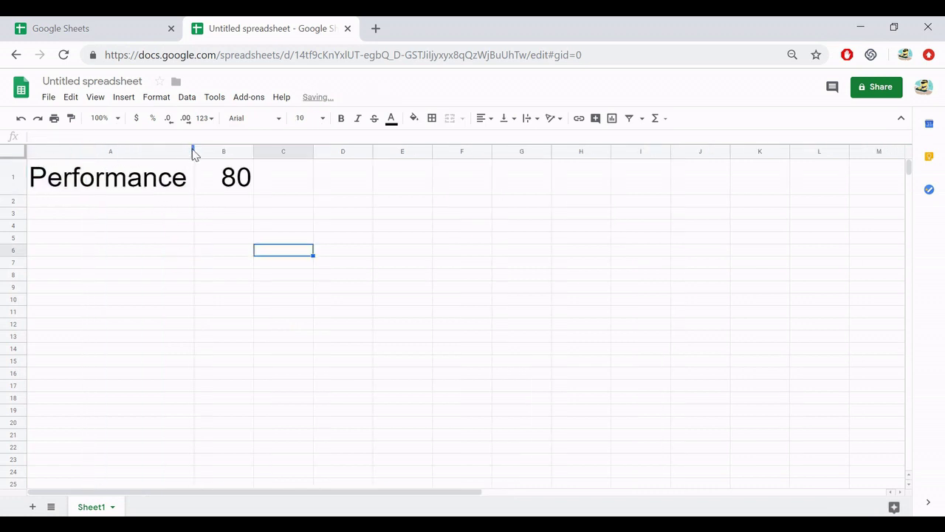
pyautogui.click(169, 214)
# - Insert a chart from A1:B1 and change its type to Gauge chart
pyautogui.click(170, 178)
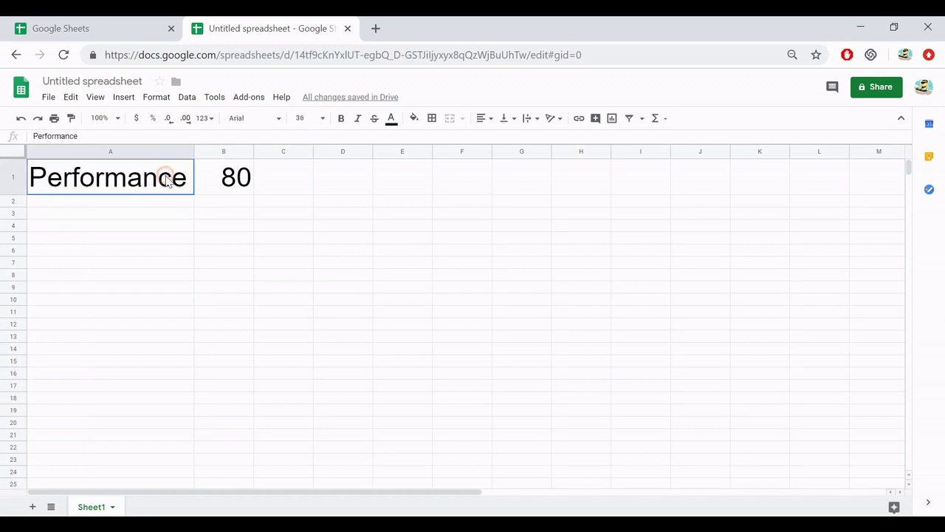
pyautogui.keyDown('shift'); pyautogui.click(231, 181); pyautogui.keyUp('shift')
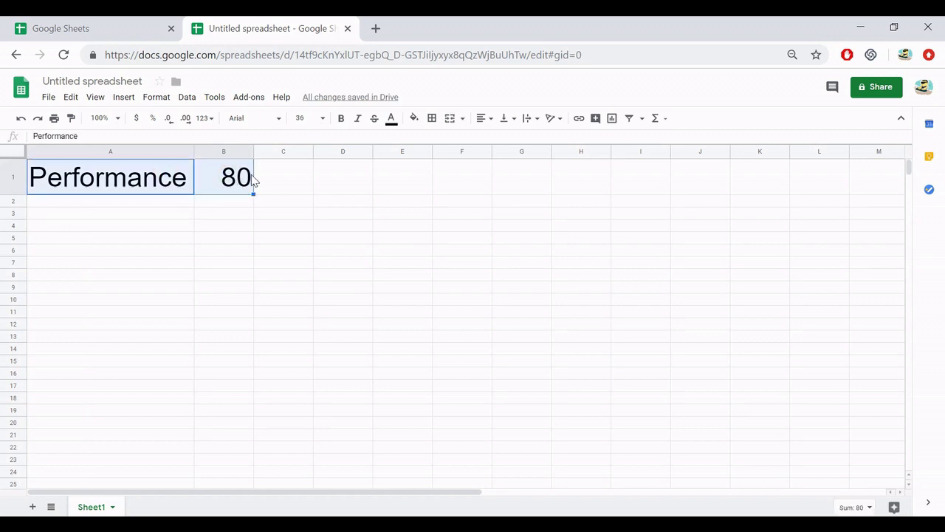
pyautogui.click(135, 99)
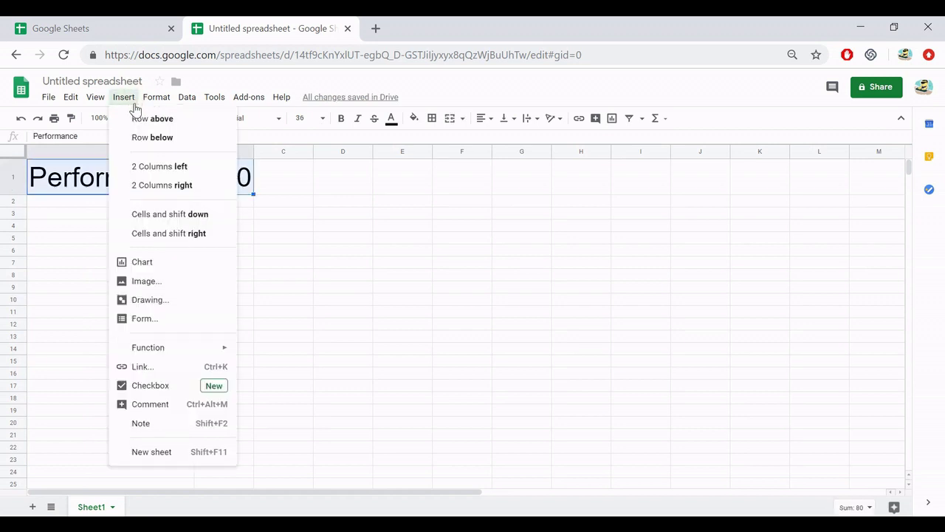
pyautogui.click(185, 269)
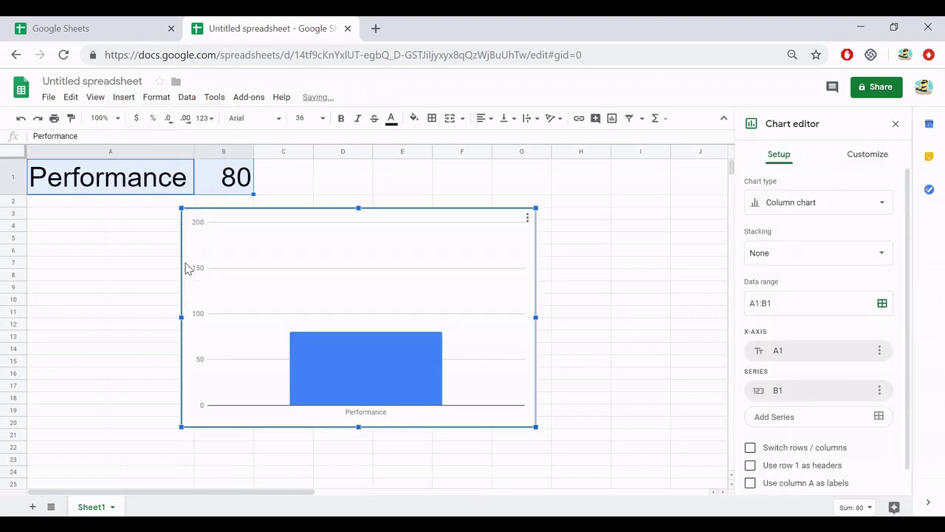
pyautogui.click(883, 208)
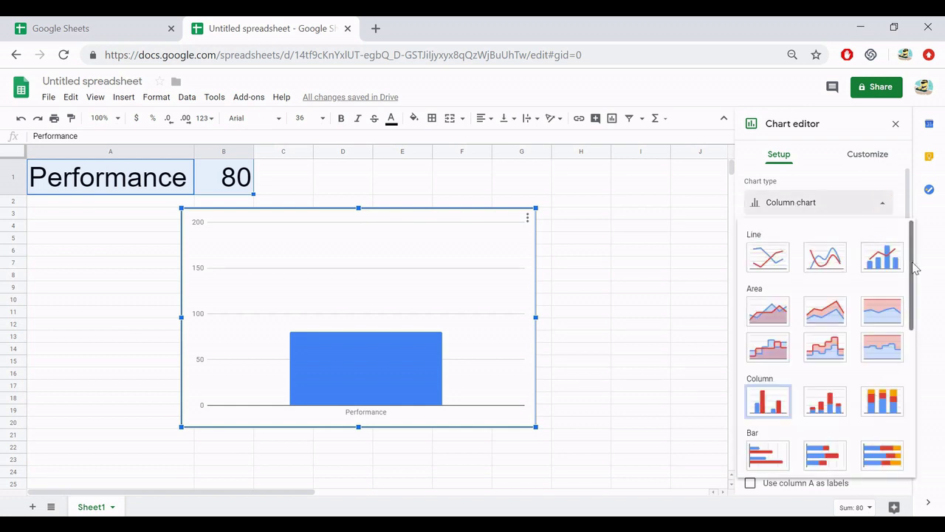
pyautogui.moveTo(916, 269); pyautogui.dragTo(915, 355)
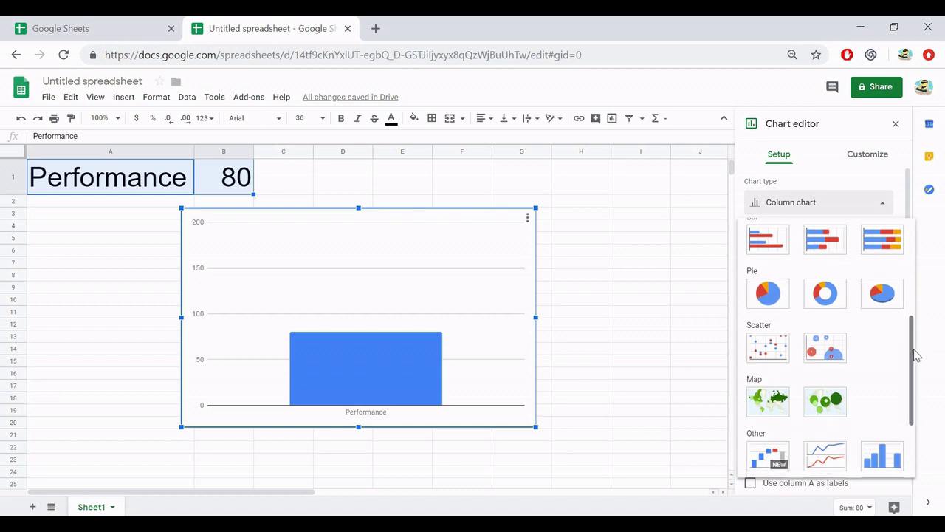
pyautogui.scroll(-3, 914, 353)
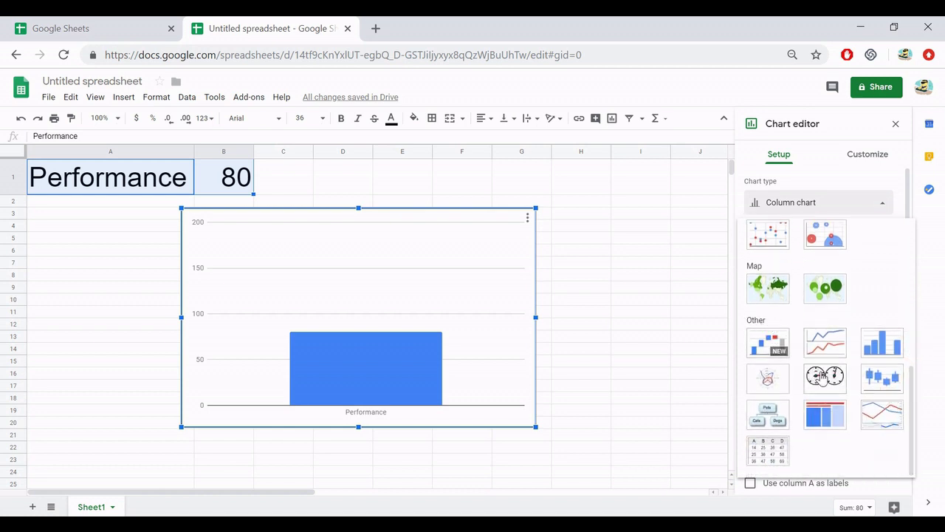
pyautogui.click(831, 383)
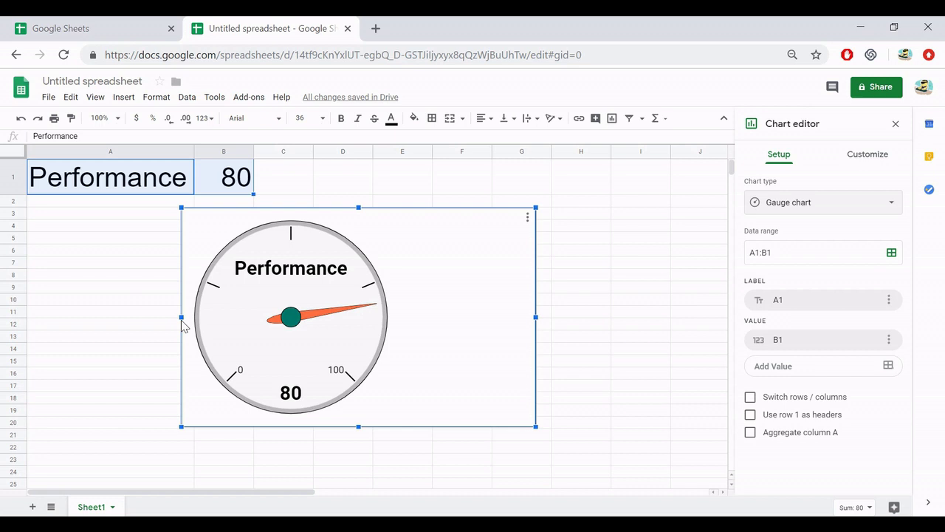
# - Narrow the gauge chart to about columns D–G and verify its A1:B1 range and A1 label
pyautogui.moveTo(182, 317); pyautogui.dragTo(313, 316)
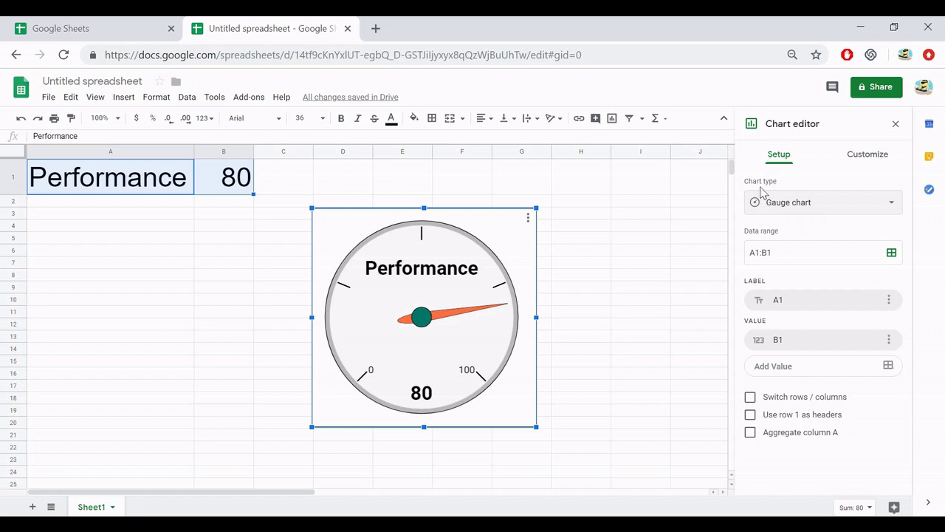
pyautogui.click(785, 252)
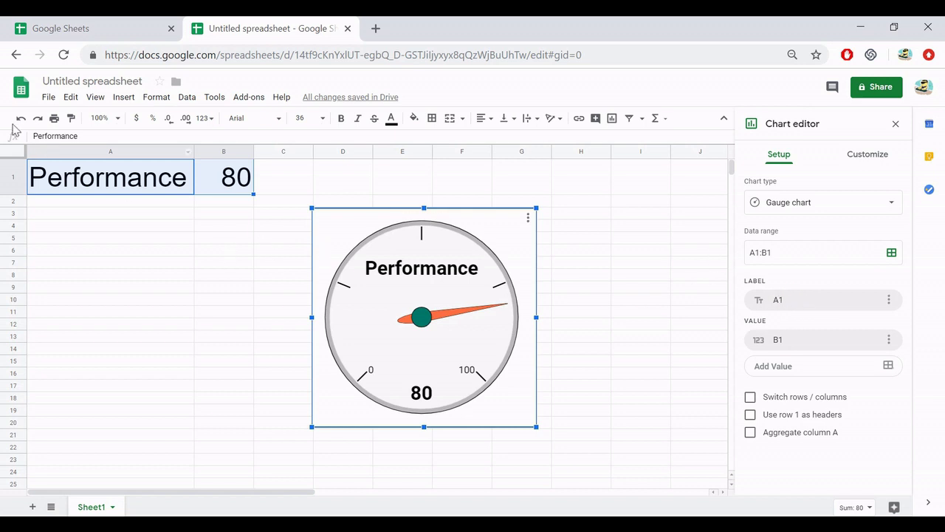
pyautogui.click(889, 299)
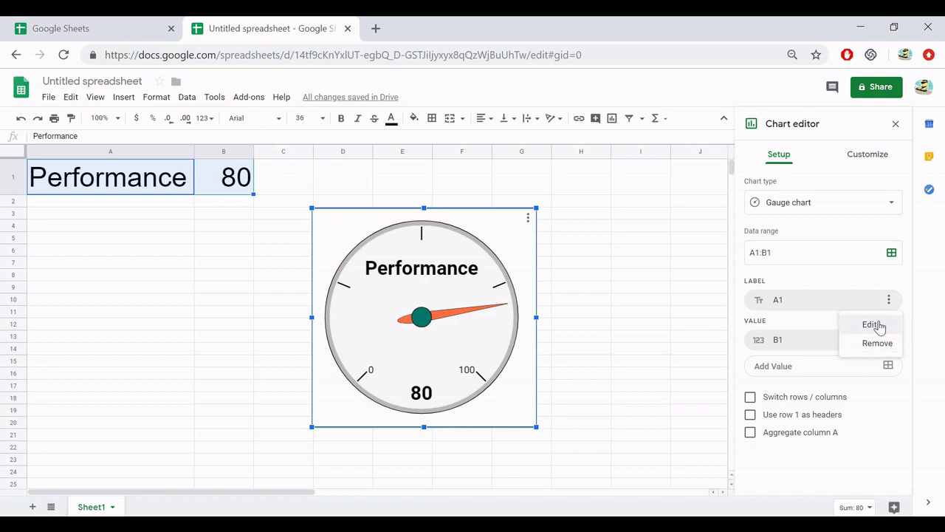
pyautogui.click(804, 341)
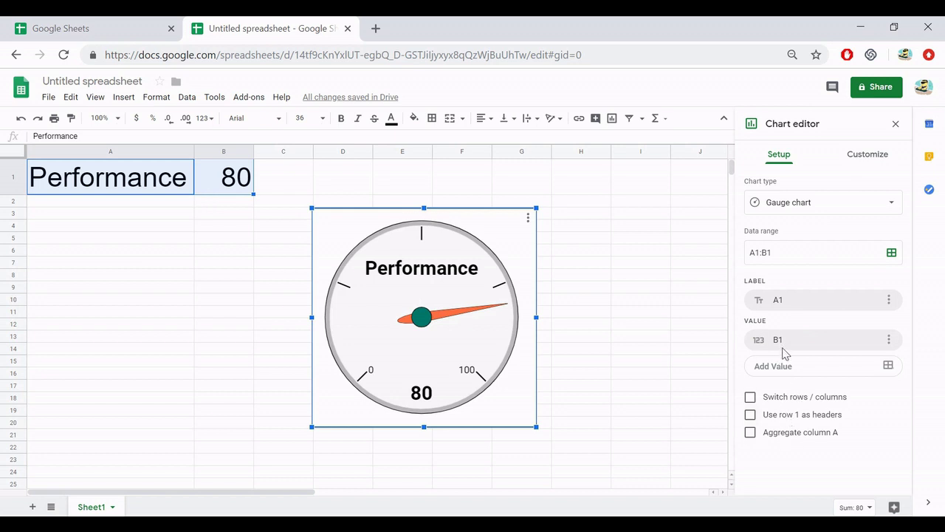
pyautogui.click(873, 164)
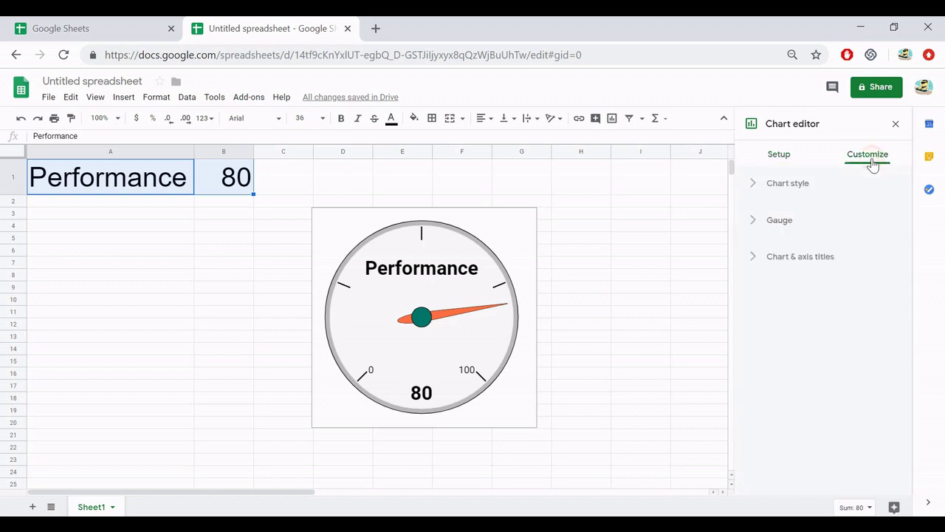
pyautogui.click(805, 194)
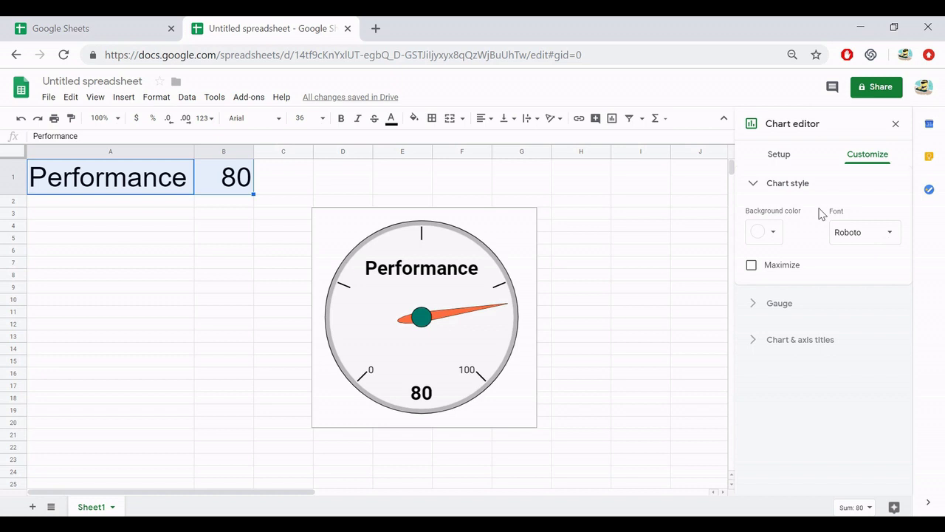
pyautogui.click(778, 234)
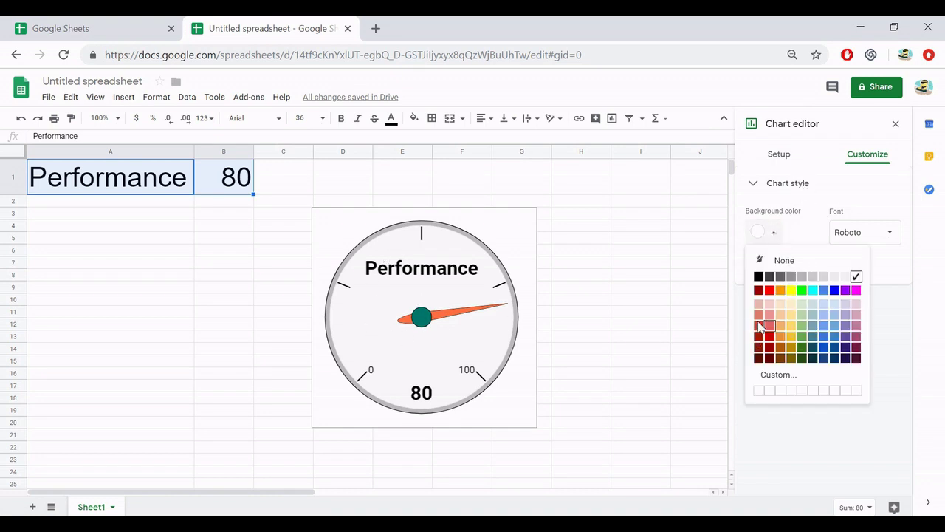
pyautogui.click(812, 315)
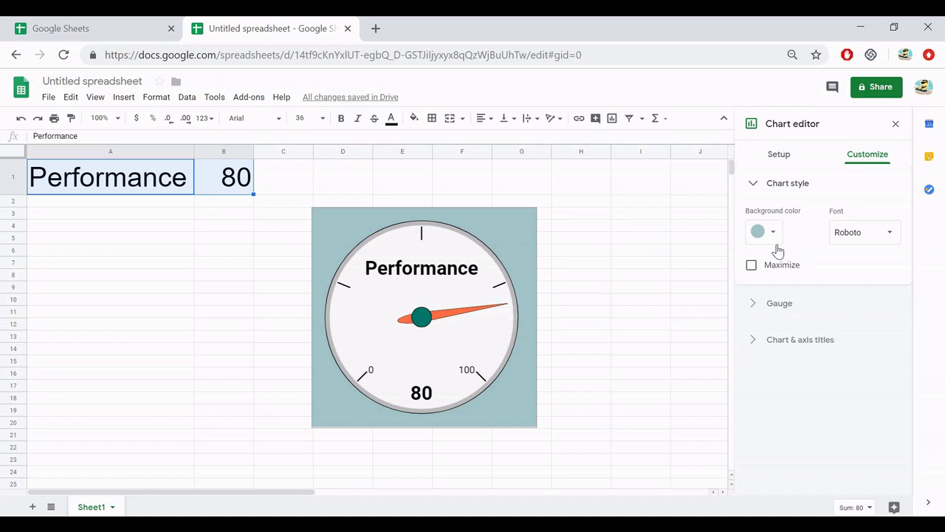
pyautogui.click(21, 119)
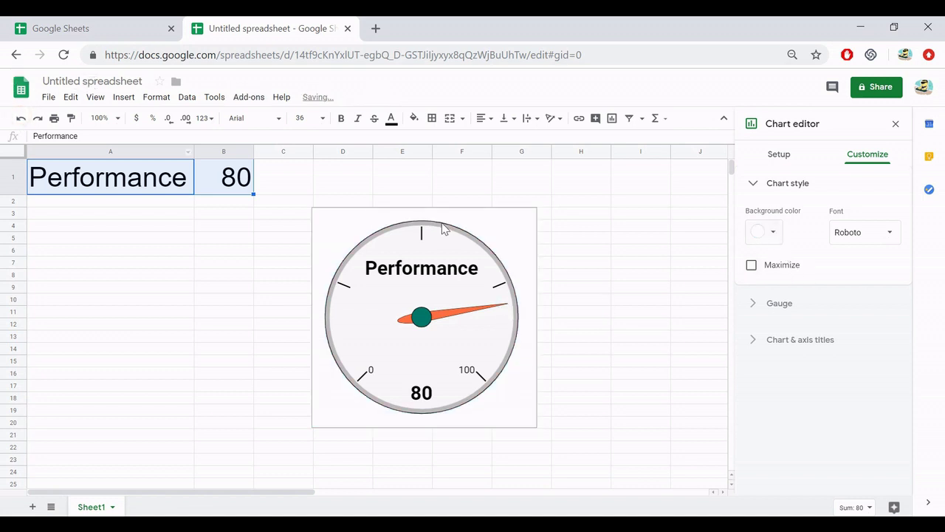
pyautogui.click(895, 237)
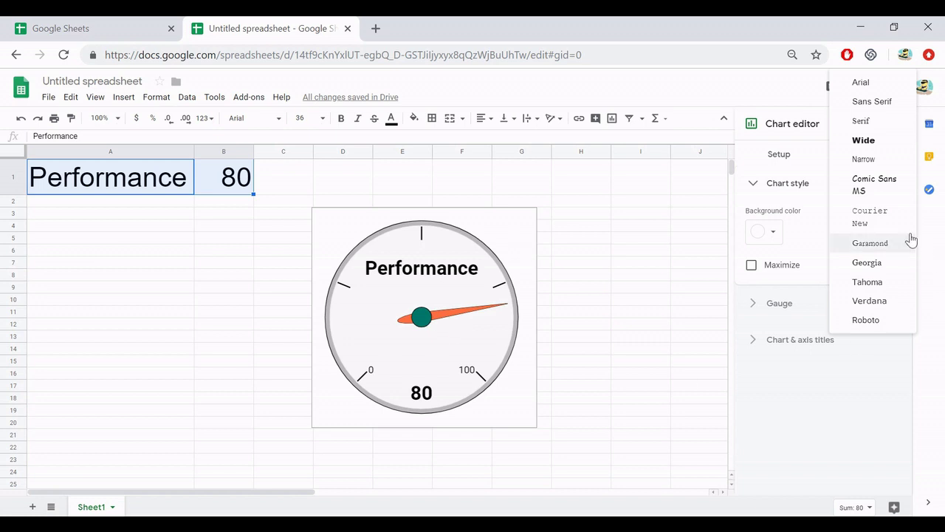
pyautogui.click(820, 245)
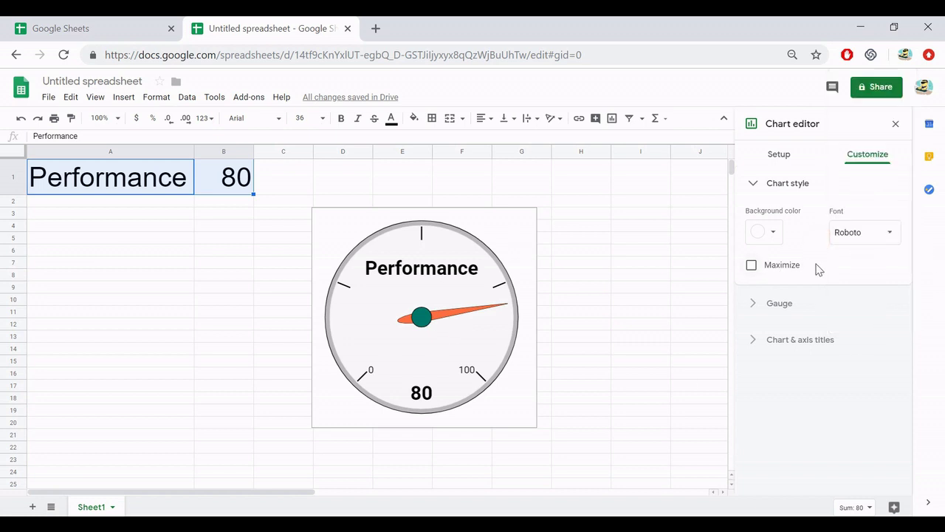
# - Expand the Gauge settings and try a range of -50 to 400
pyautogui.click(748, 309)
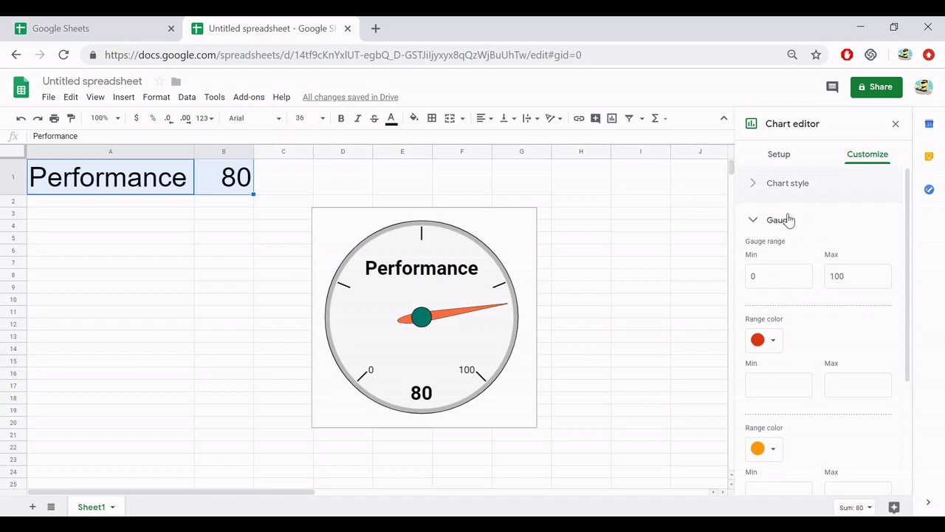
pyautogui.click(778, 280)
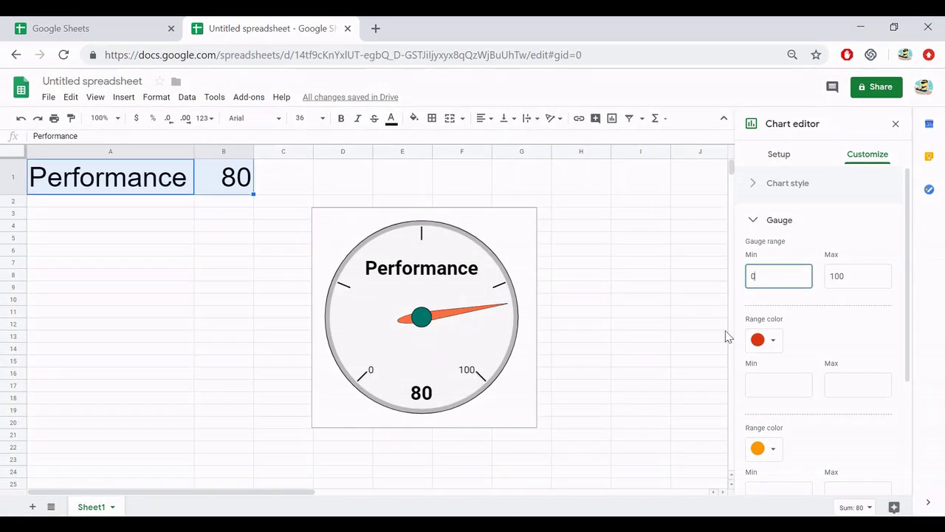
pyautogui.doubleClick(772, 275)
pyautogui.write('-5')
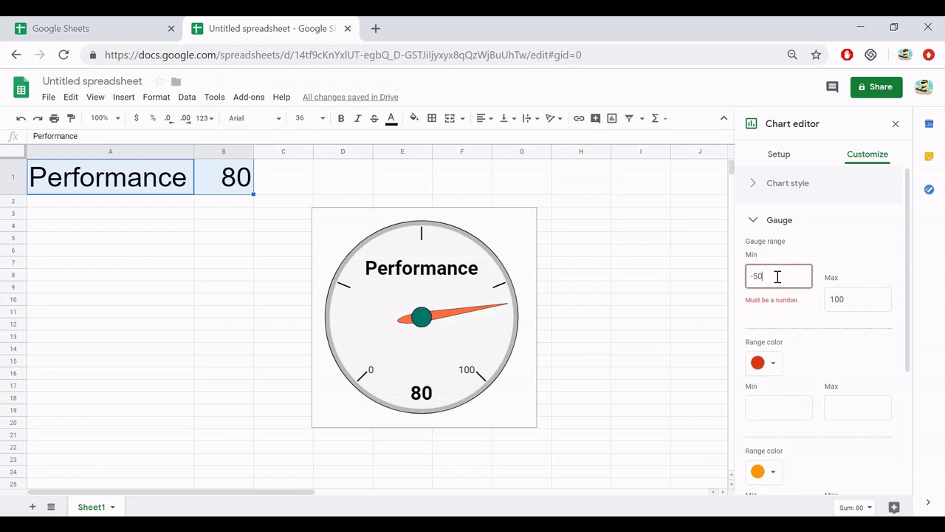
pyautogui.press('Tab')
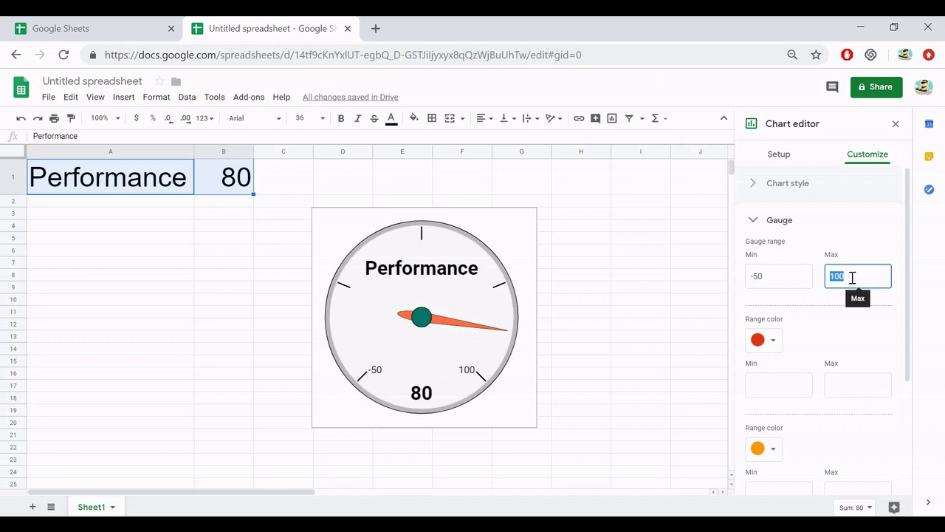
pyautogui.write('400')
pyautogui.press('Return')
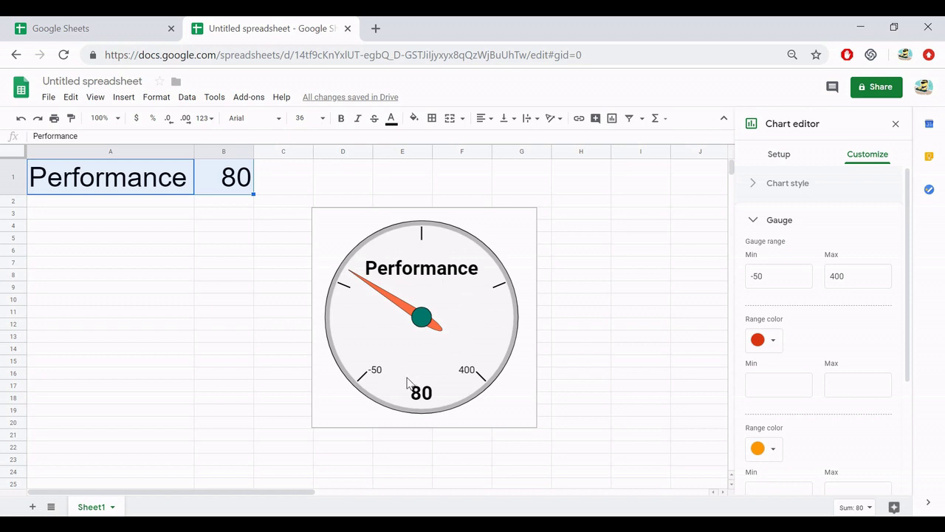
# - Restore the gauge range to Min 0 and Max 100
pyautogui.click(785, 279)
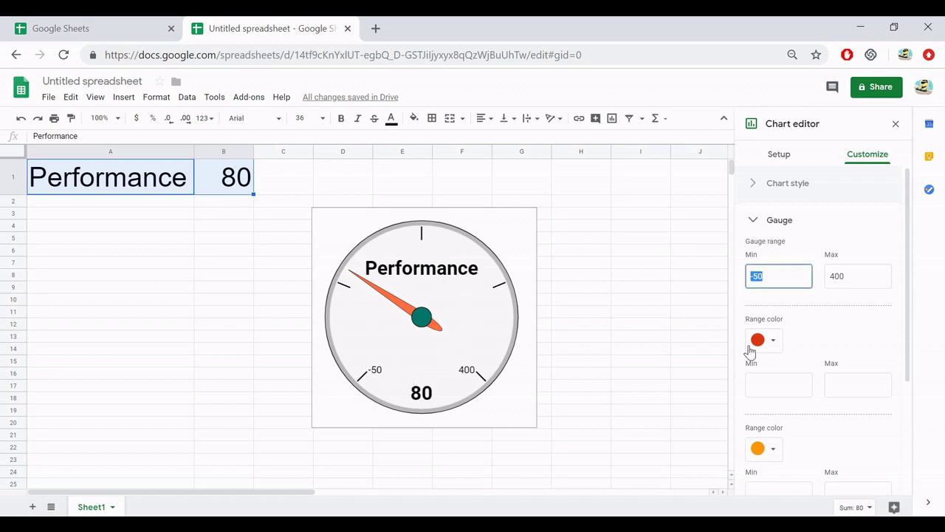
pyautogui.write('0')
pyautogui.click(857, 277)
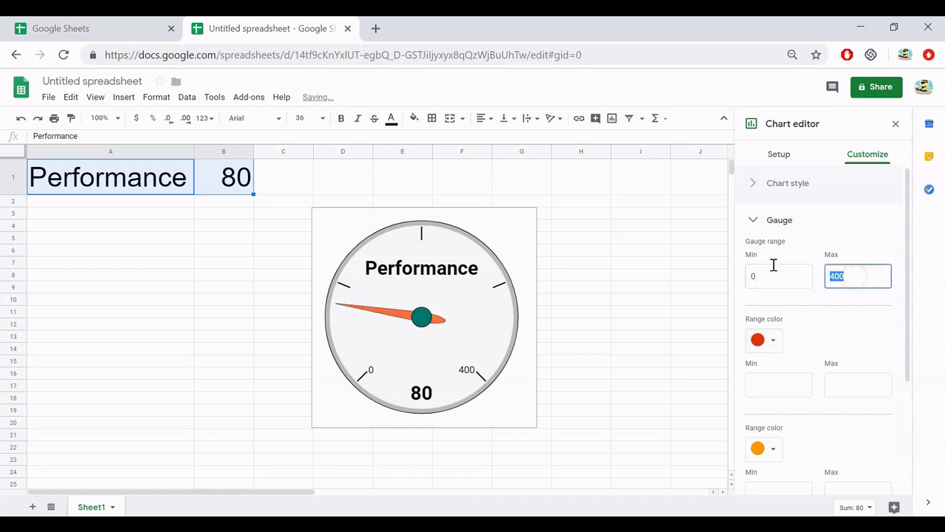
pyautogui.write('1')
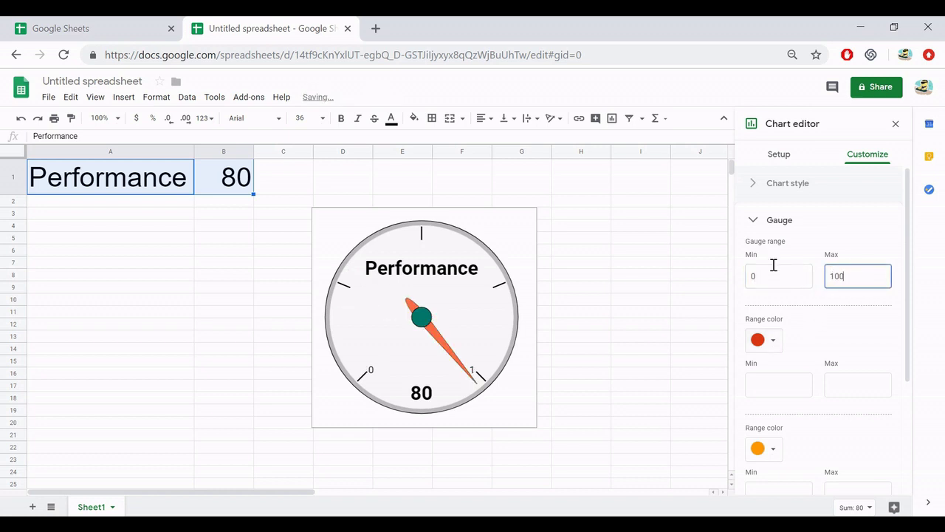
pyautogui.click(833, 312)
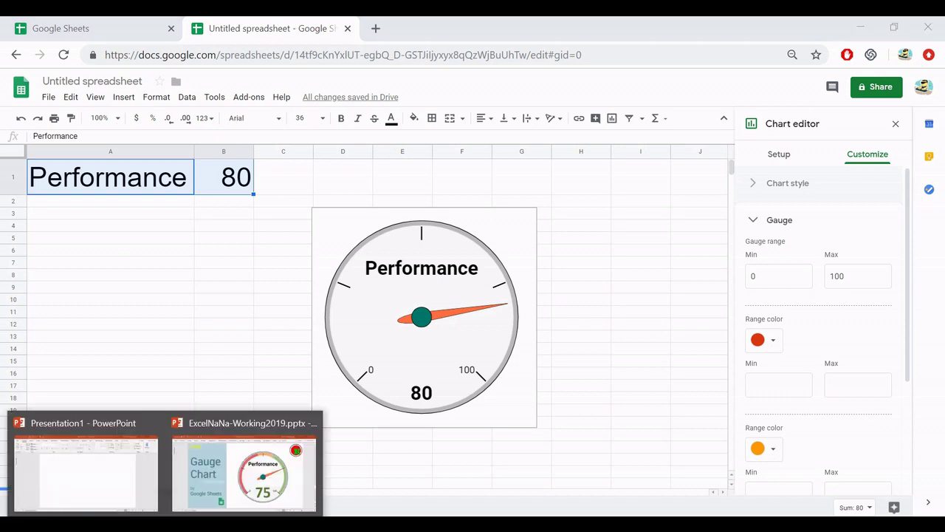
pyautogui.click(199, 493)
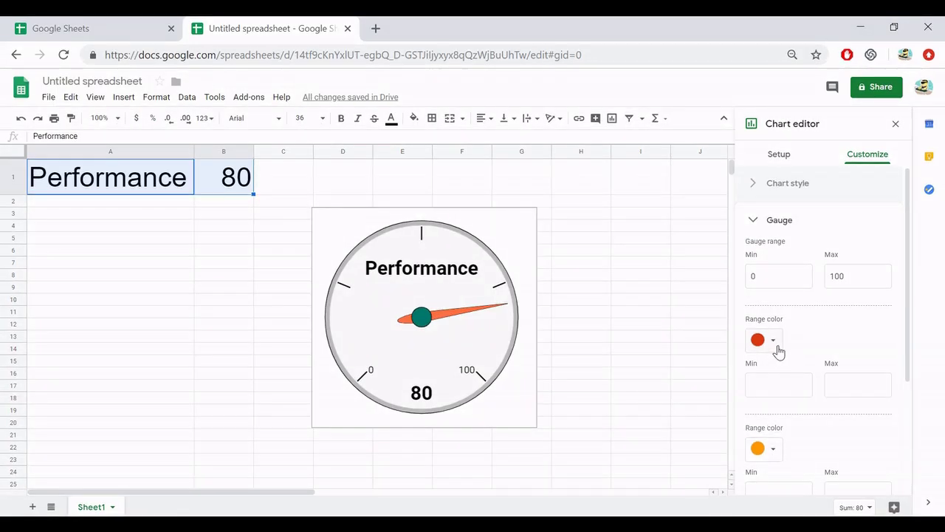
# - Give the red range 0 to 50 and set the orange range's minimum to 50
pyautogui.click(773, 383)
pyautogui.click(831, 386)
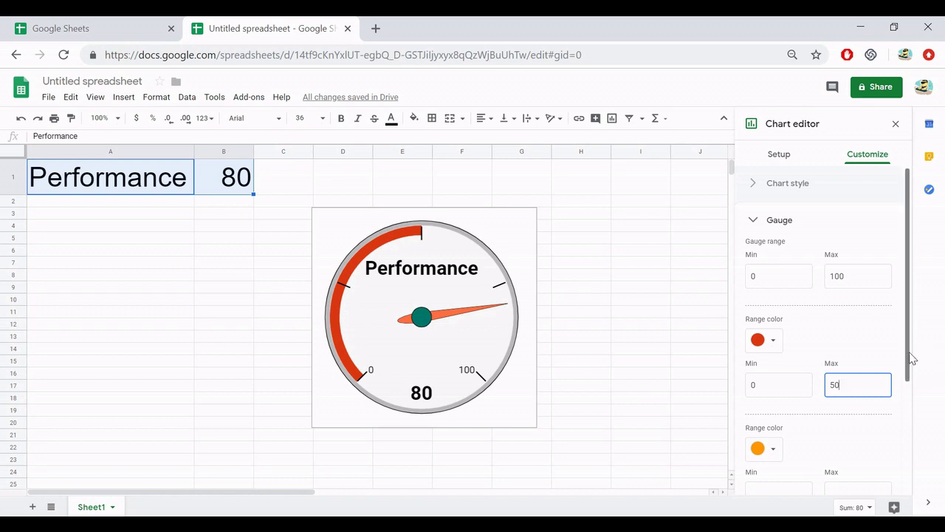
pyautogui.moveTo(910, 359); pyautogui.dragTo(911, 469)
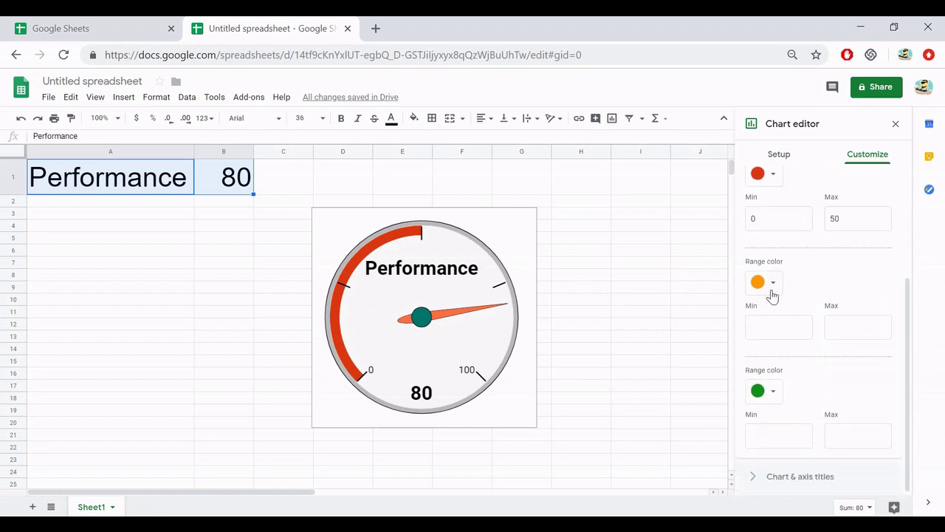
pyautogui.click(777, 325)
# - Set the orange range's maximum to 70
pyautogui.click(855, 325)
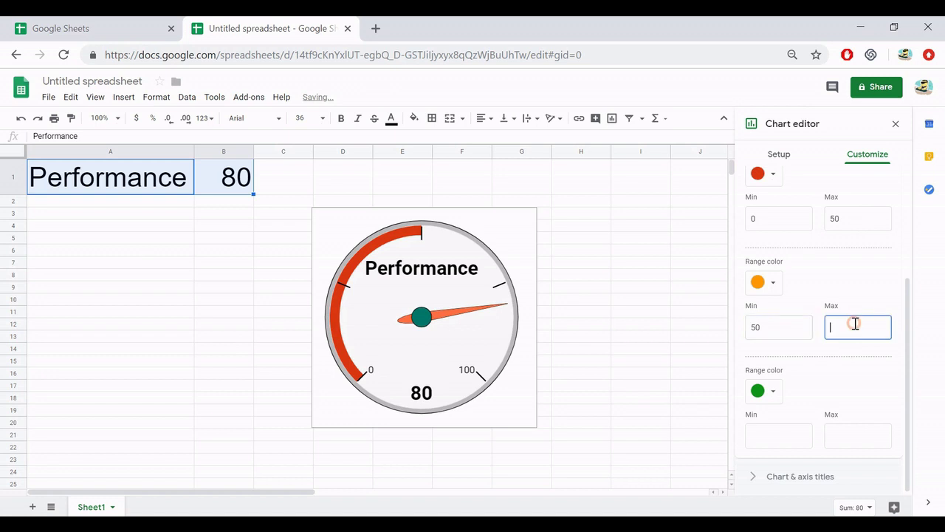
pyautogui.write('70')
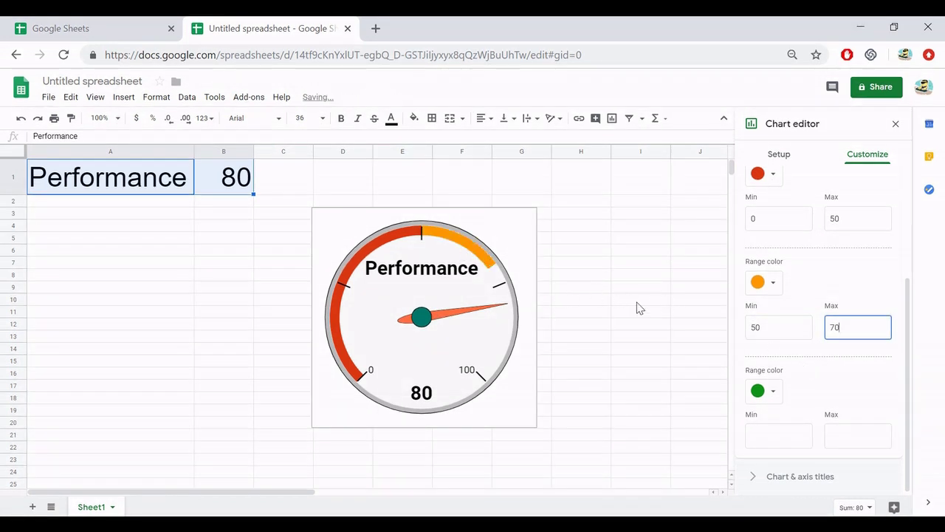
pyautogui.hotkey('shift', 'Tab')
# - Give the green range a minimum of 70 and a maximum of 100
pyautogui.click(775, 437)
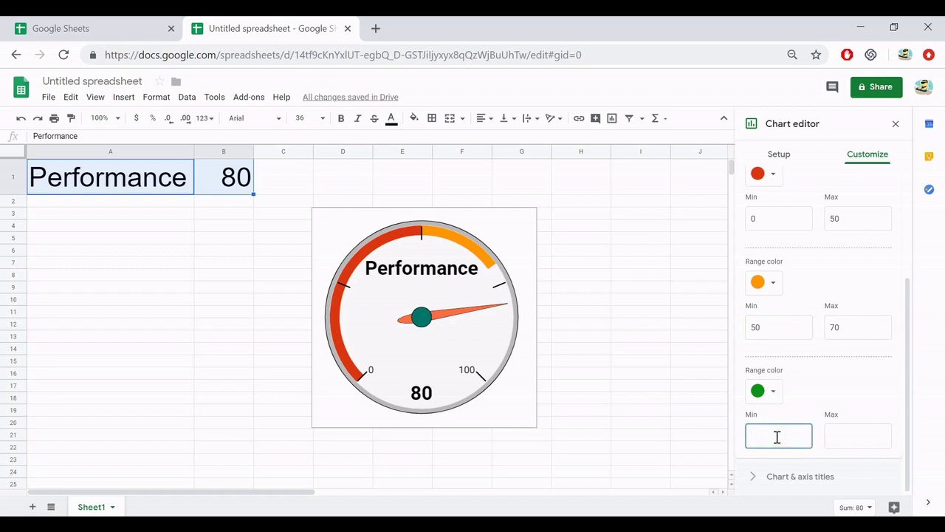
pyautogui.write('70')
pyautogui.click(842, 443)
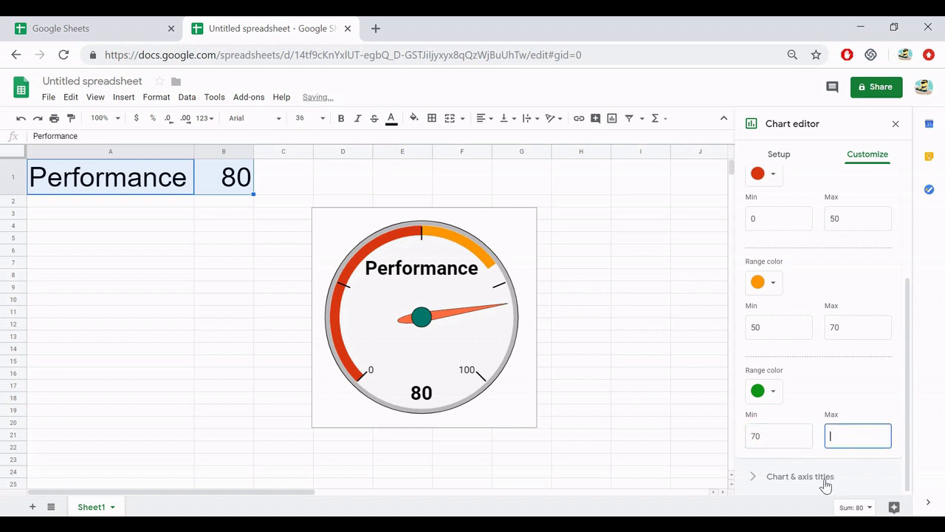
pyautogui.write('100')
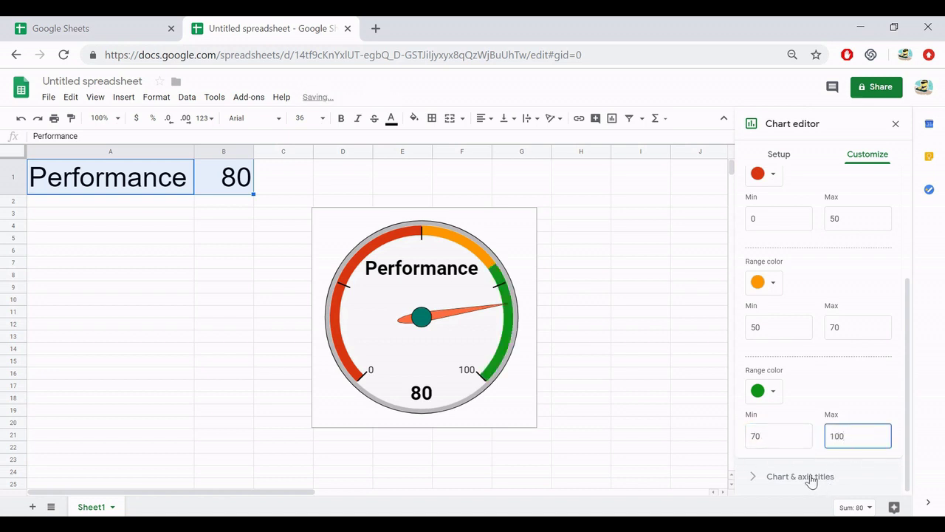
pyautogui.doubleClick(852, 443)
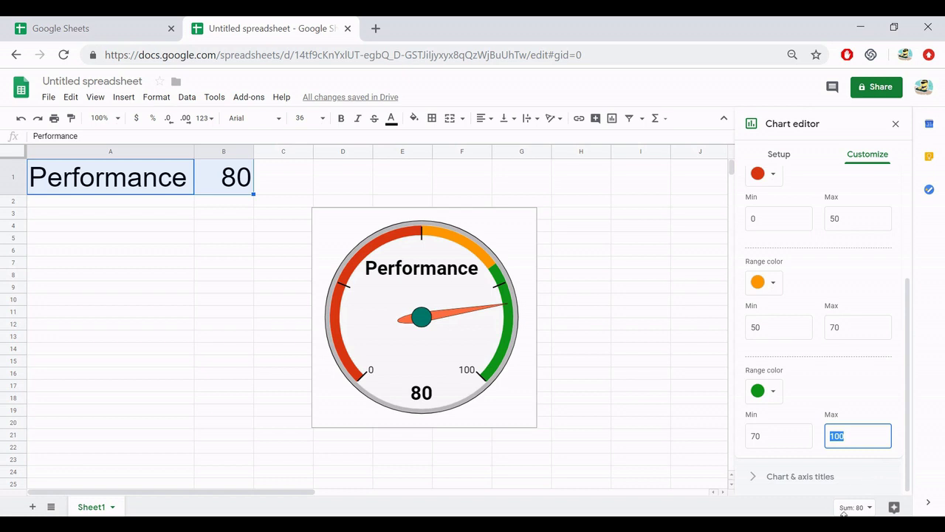
pyautogui.write('80')
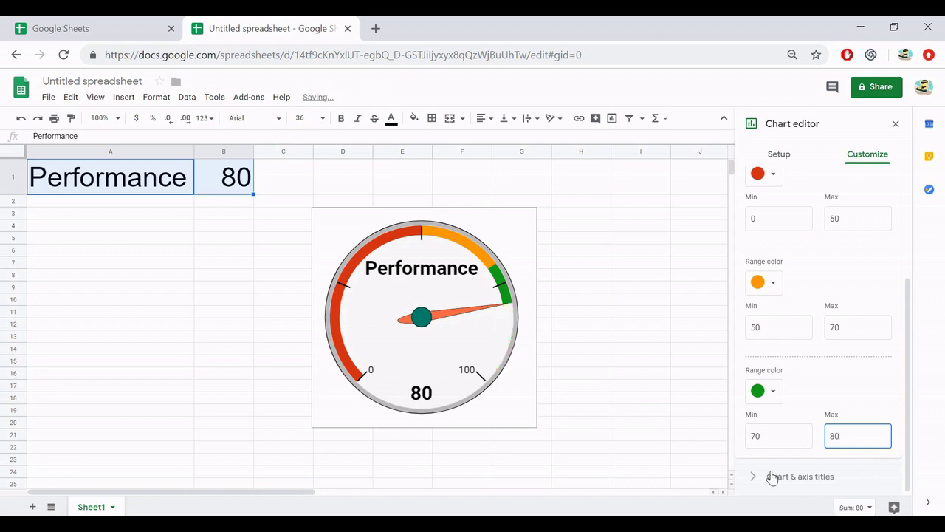
pyautogui.doubleClick(852, 435)
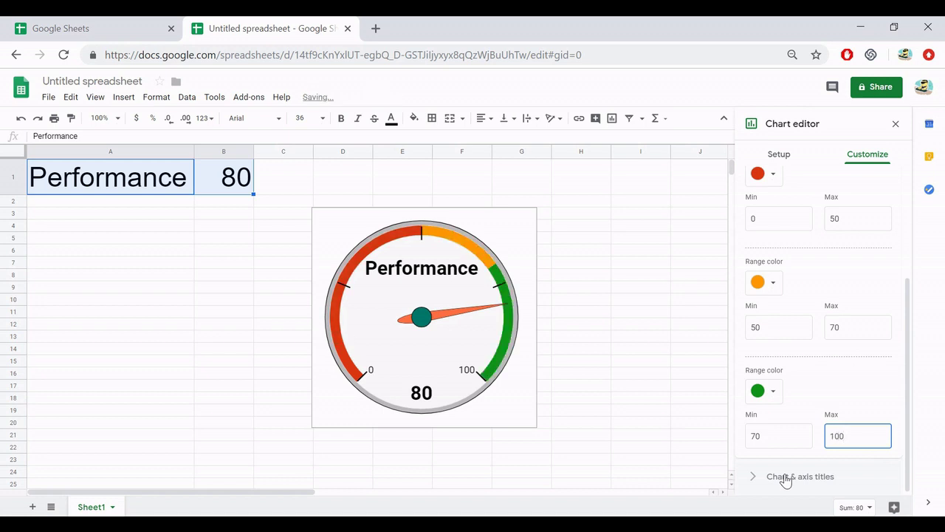
pyautogui.click(908, 435)
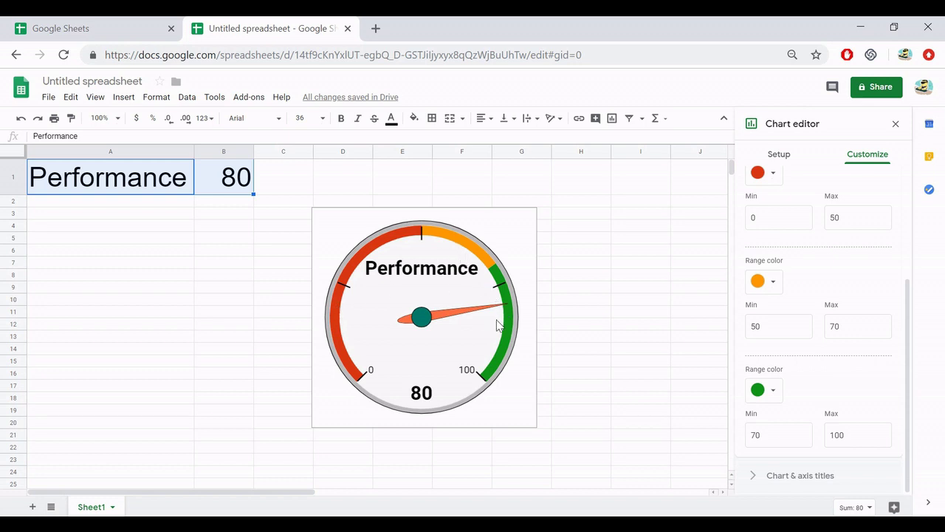
# - Recolour the bands light red, light orange 2 and light green, then close the editor
pyautogui.click(773, 177)
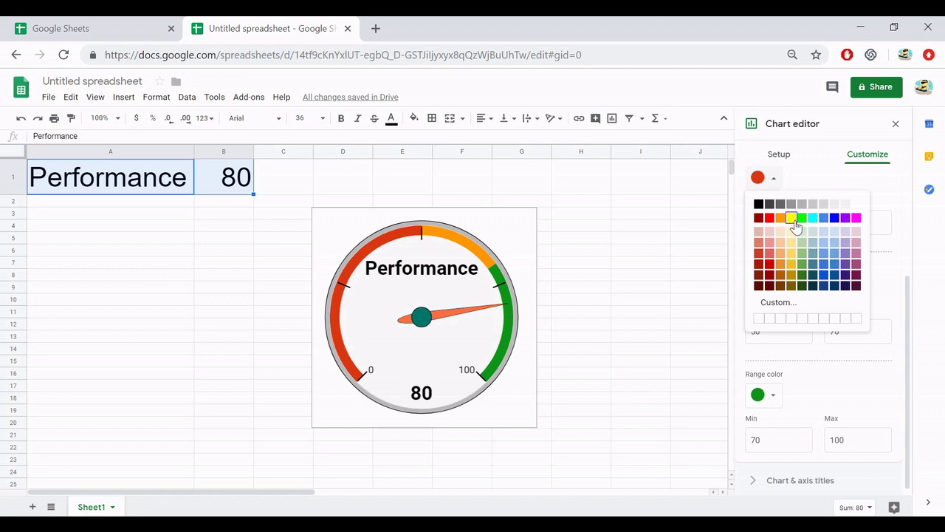
pyautogui.click(772, 255)
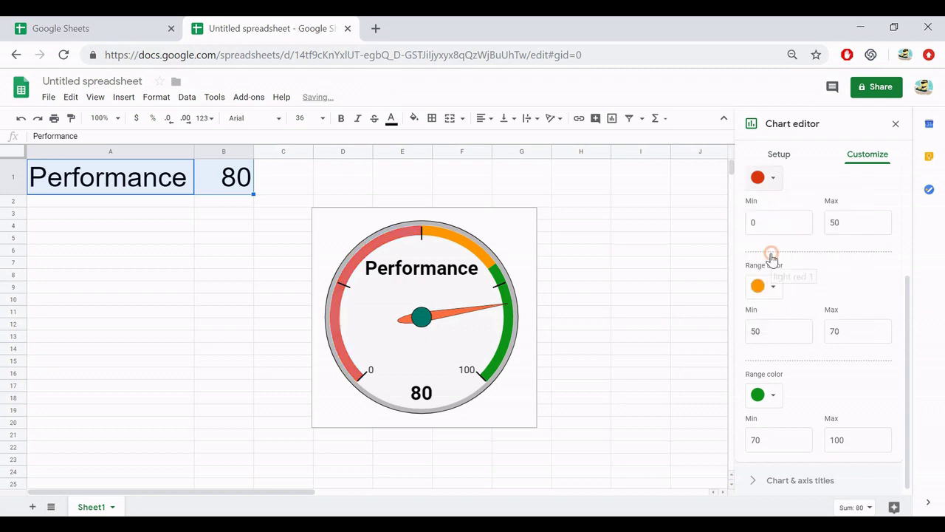
pyautogui.click(765, 286)
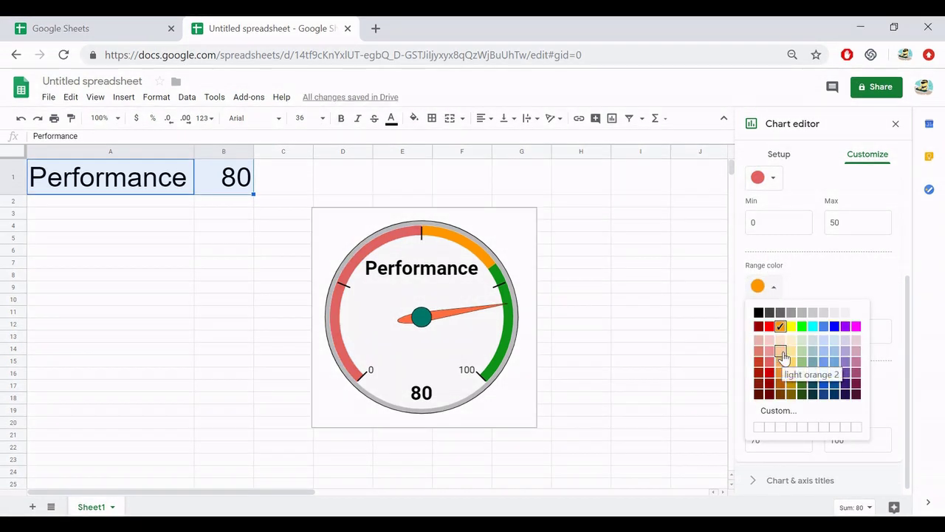
pyautogui.click(782, 352)
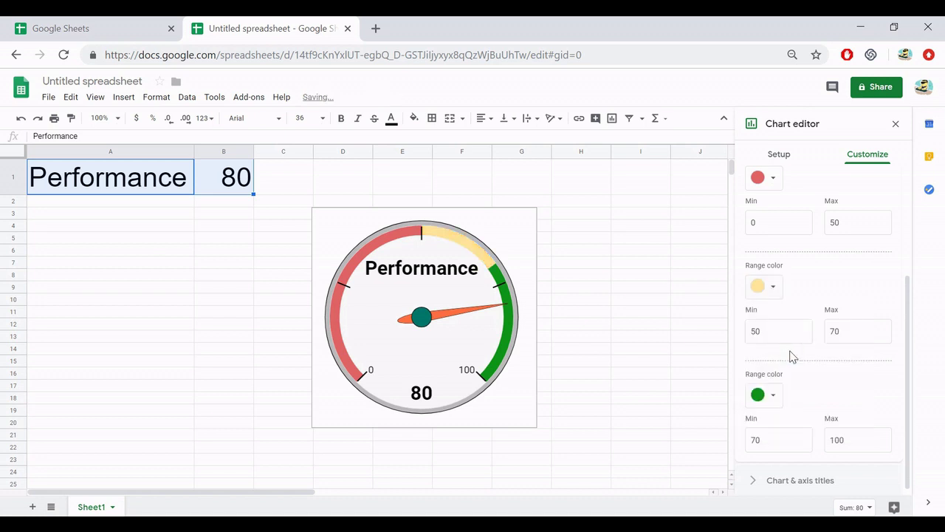
pyautogui.click(774, 396)
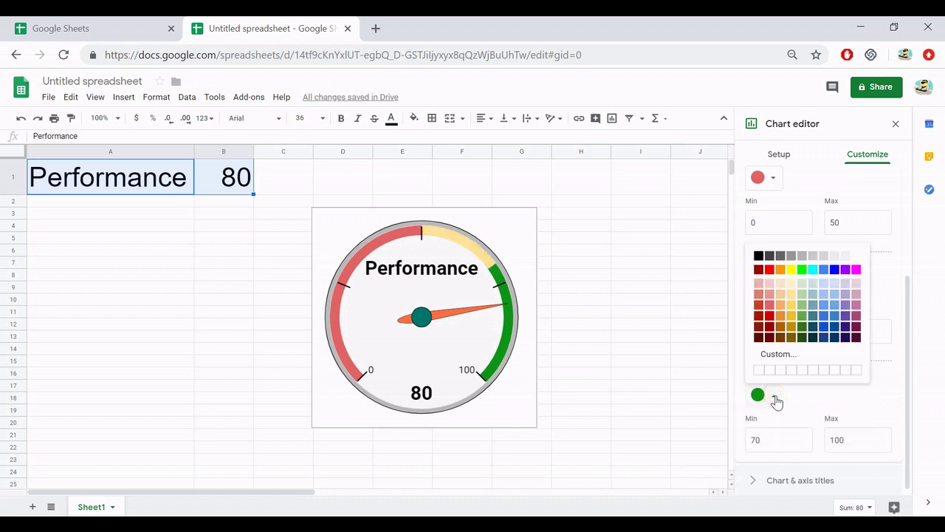
pyautogui.click(806, 307)
pyautogui.click(643, 302)
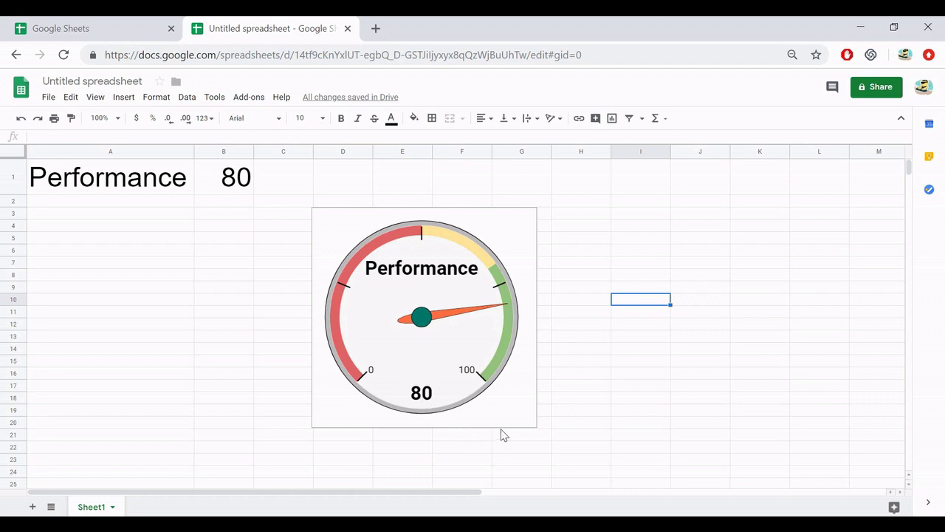
pyautogui.click(527, 218)
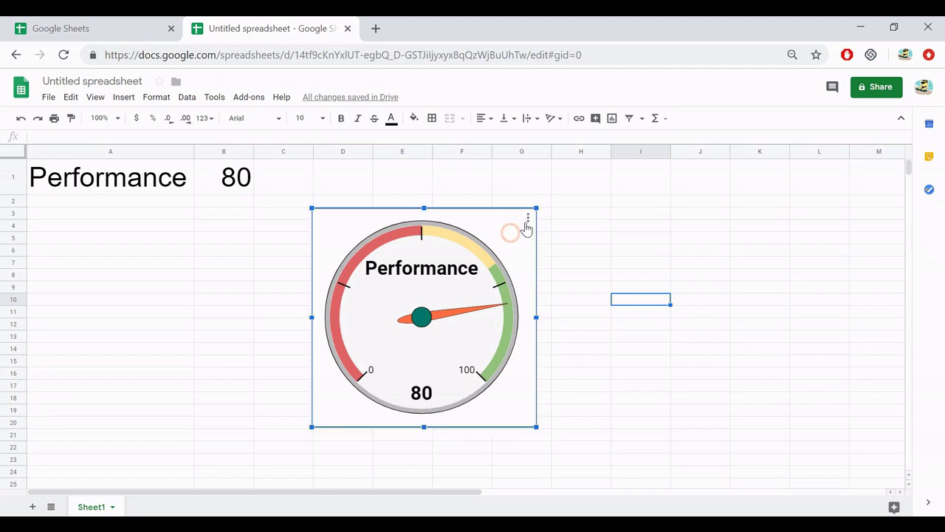
pyautogui.click(508, 238)
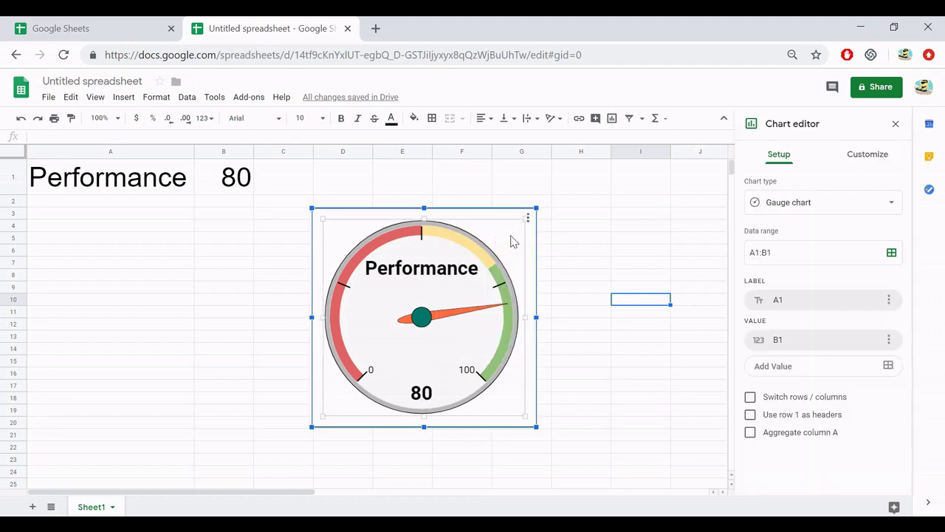
pyautogui.click(872, 157)
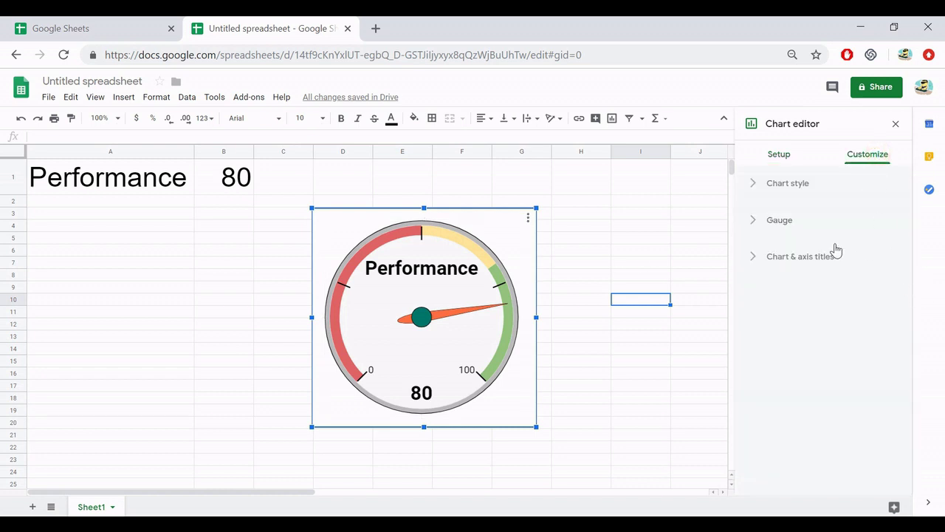
pyautogui.click(789, 260)
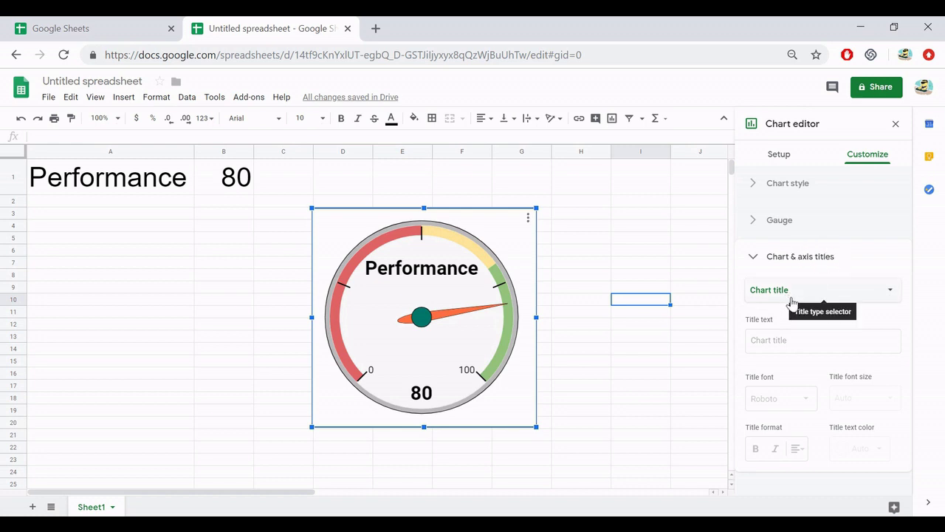
pyautogui.click(889, 294)
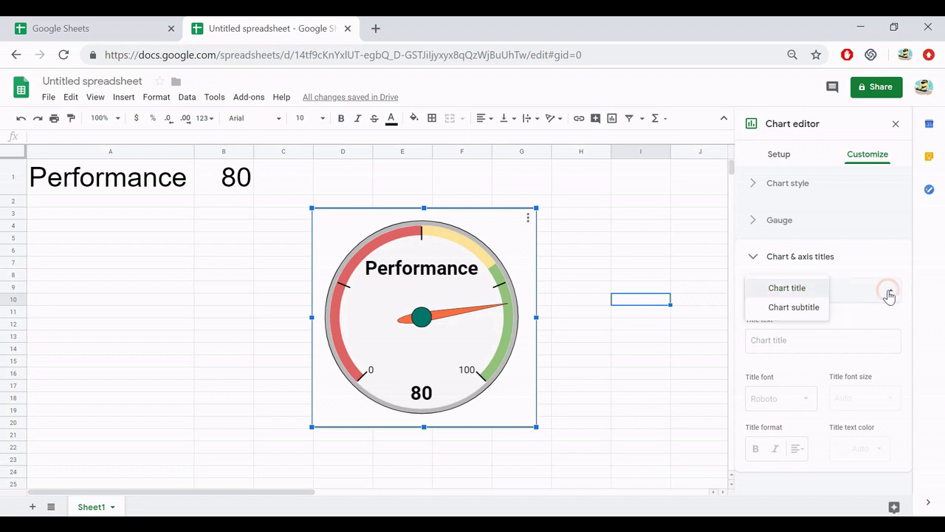
pyautogui.click(889, 295)
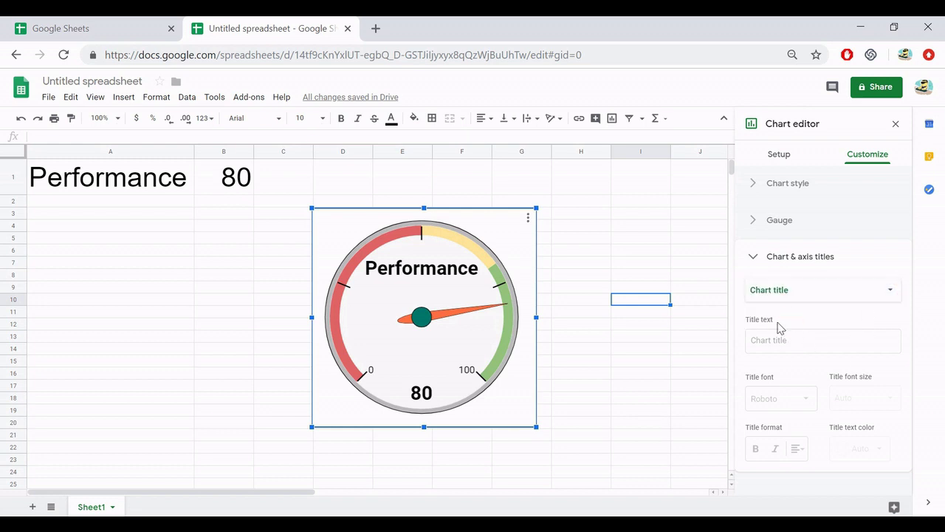
pyautogui.click(779, 339)
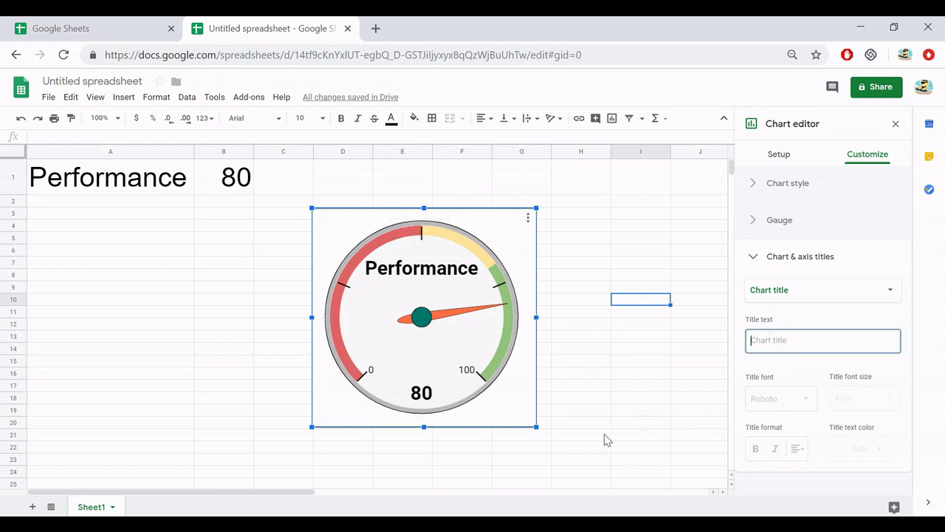
pyautogui.write('My Project')
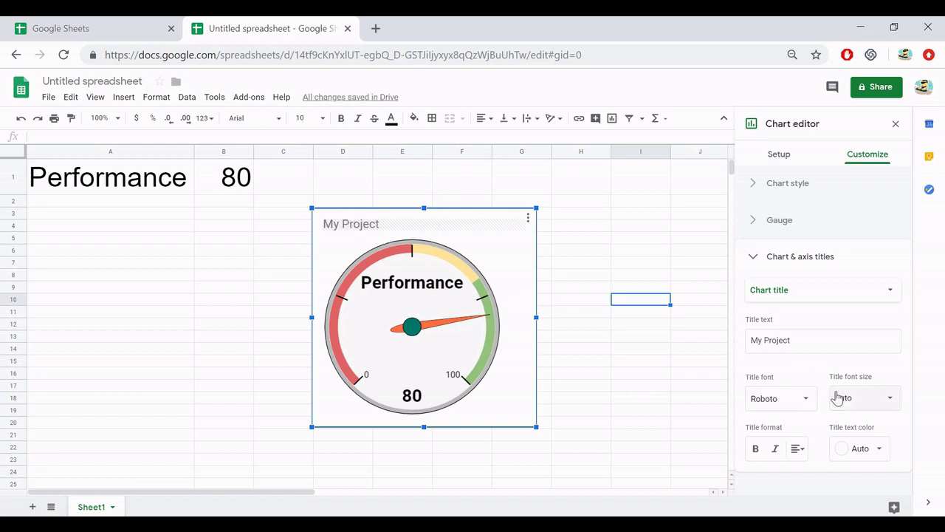
pyautogui.click(894, 400)
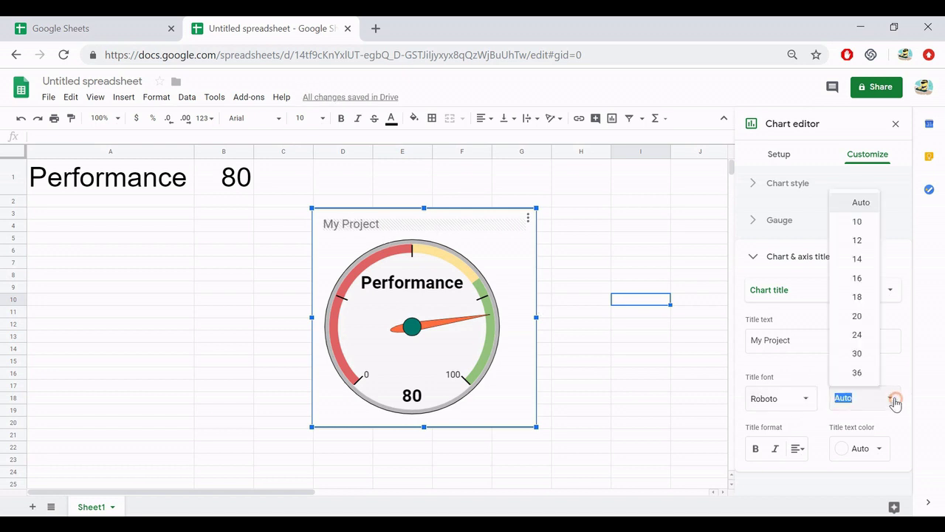
pyautogui.click(856, 370)
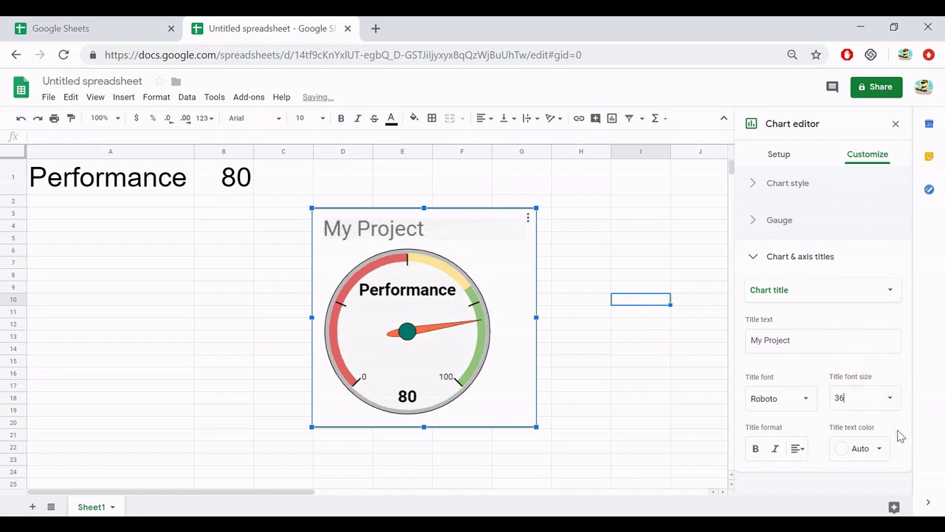
pyautogui.click(811, 339)
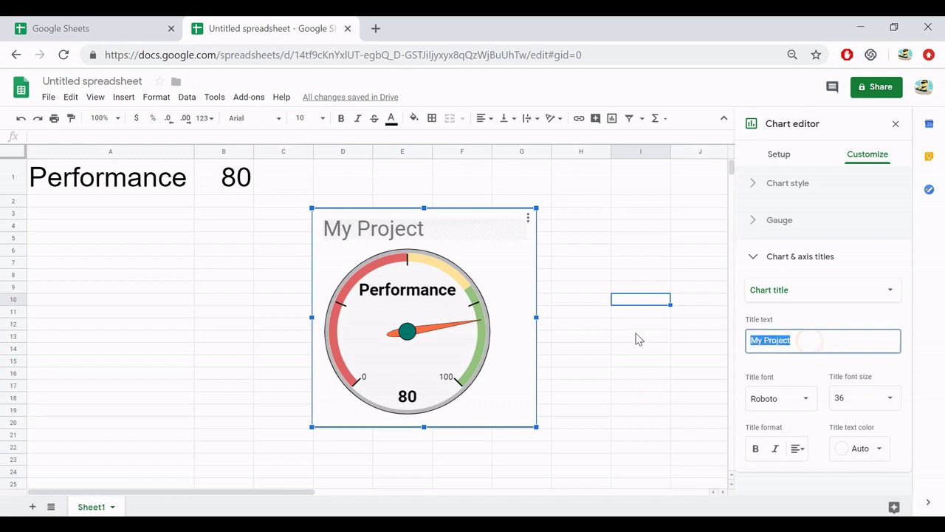
pyautogui.press('BackSpace')
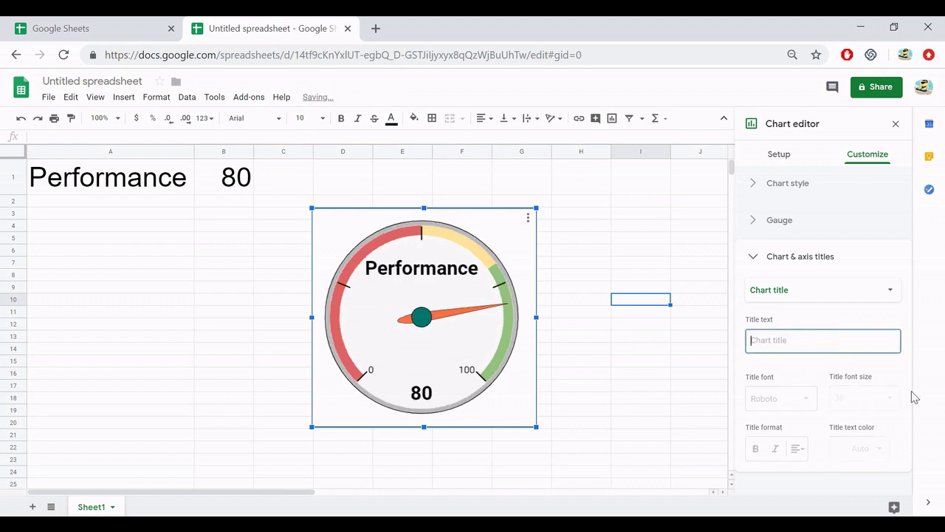
pyautogui.click(641, 361)
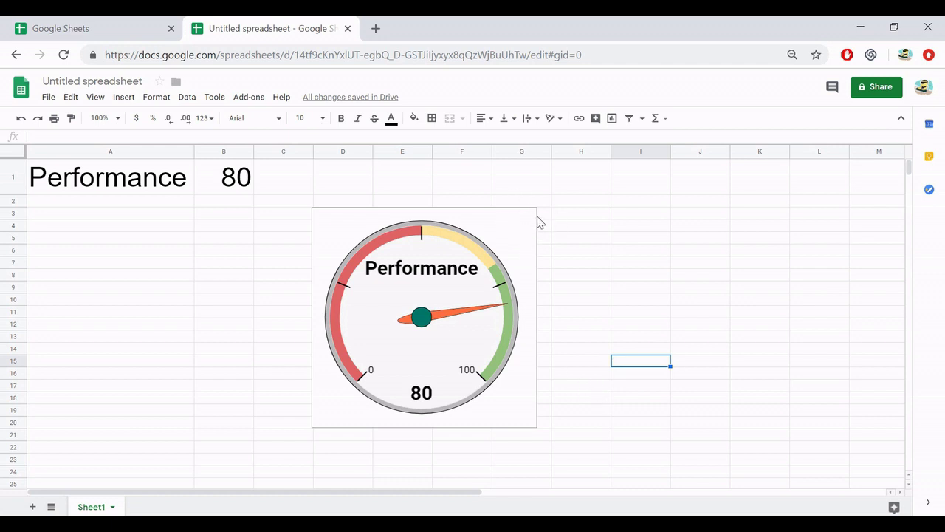
# - Reopen the gauge's chart editor via Chart style and reselect the chart
pyautogui.click(530, 248)
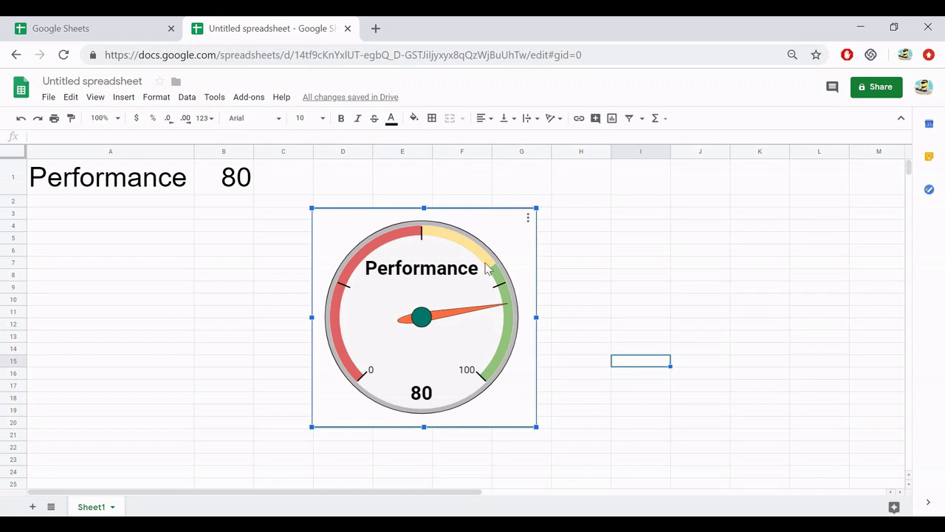
pyautogui.rightClick(494, 244)
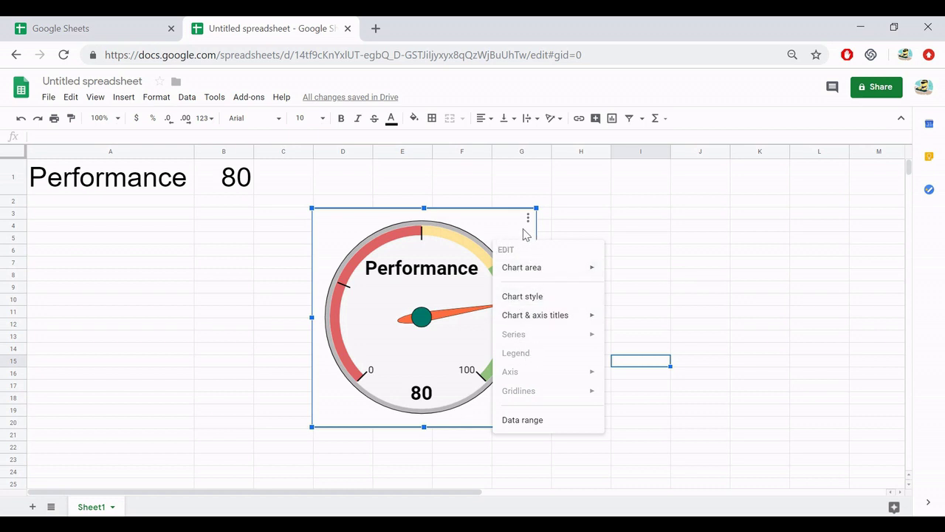
pyautogui.click(525, 249)
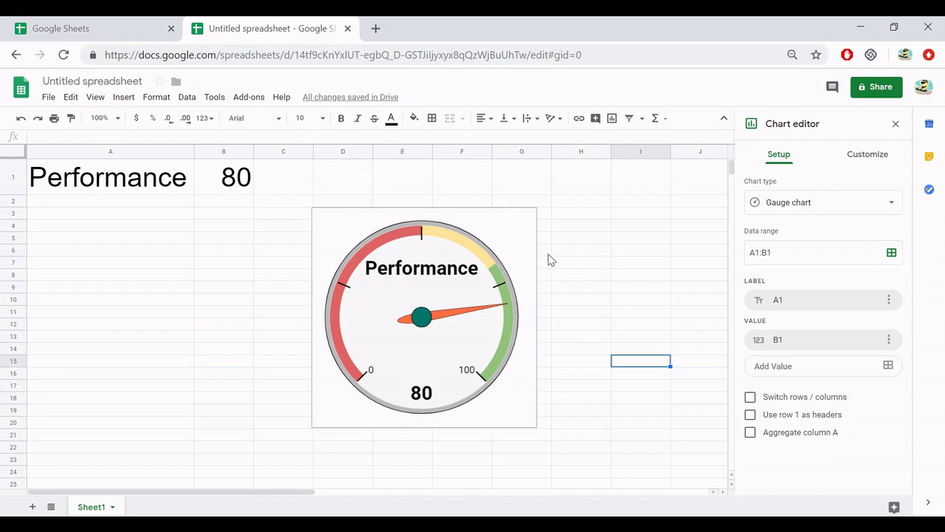
pyautogui.click(527, 255)
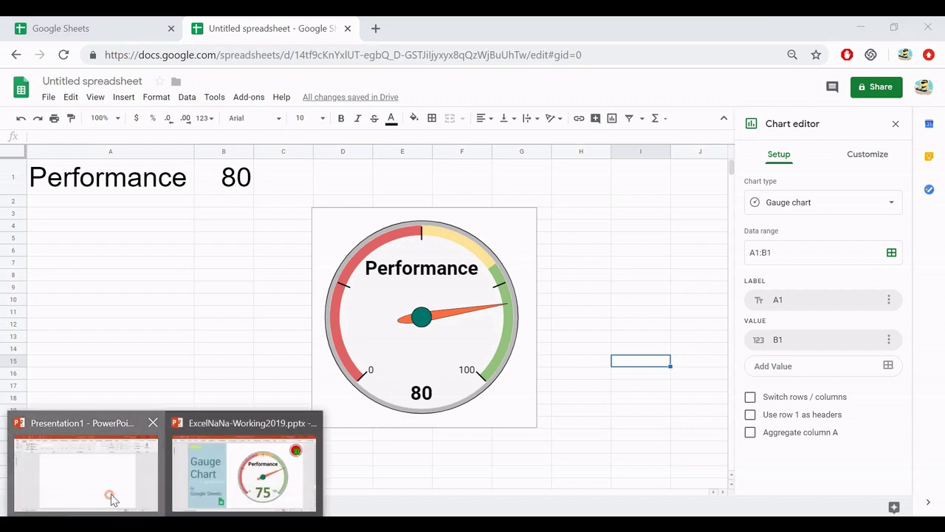
# - Paste the Performance gauge onto Presentation1's blank slide with Keep Source Formatting
pyautogui.click(104, 491)
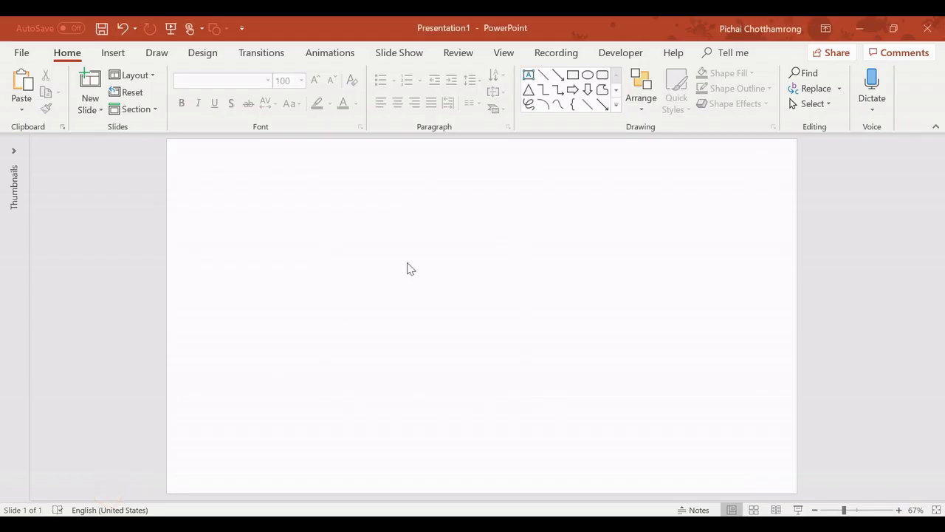
pyautogui.rightClick(329, 194)
pyautogui.click(381, 216)
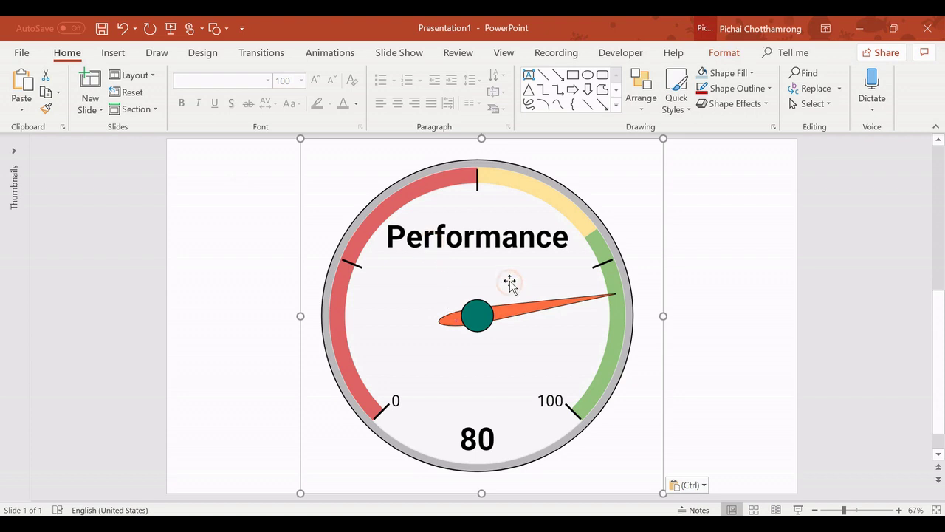
pyautogui.click(707, 308)
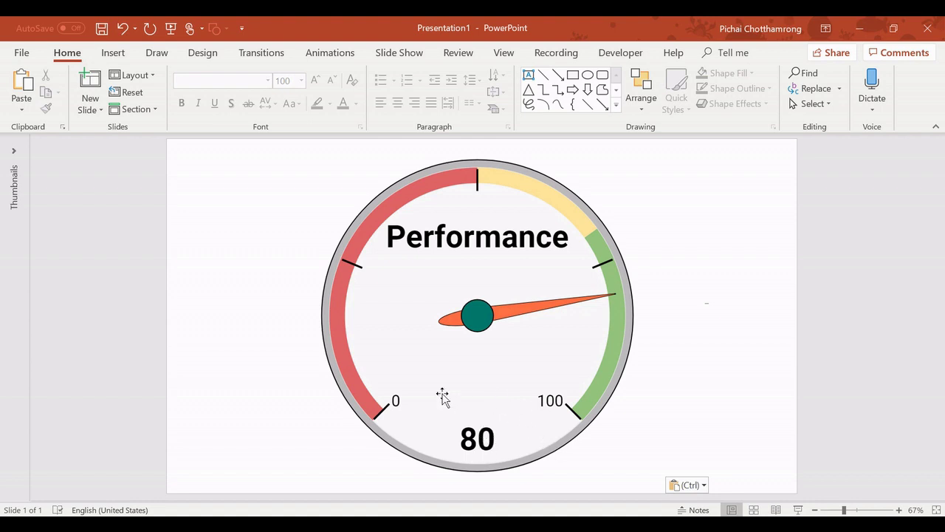
# - Draw a rounded rectangle below the needle hub and type 80 in it
pyautogui.click(602, 76)
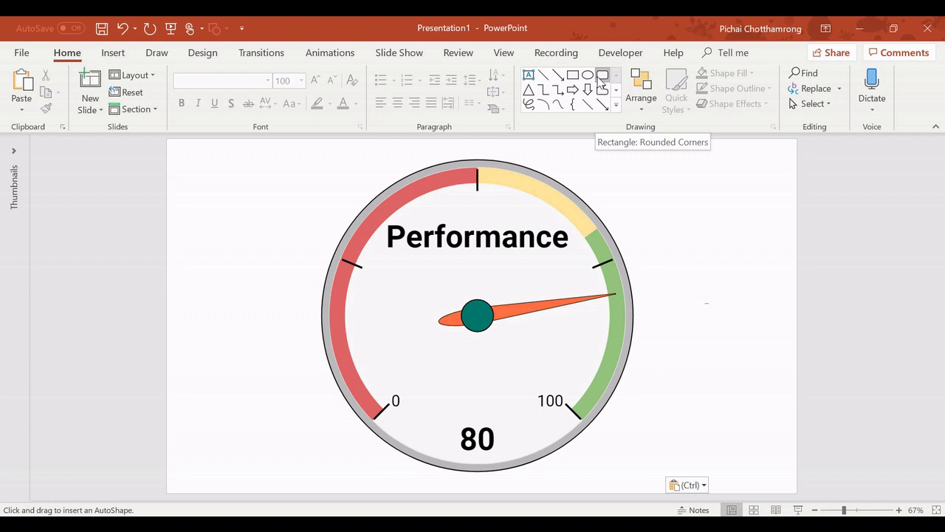
pyautogui.moveTo(433, 393); pyautogui.dragTo(518, 444)
pyautogui.moveTo(487, 415); pyautogui.dragTo(494, 368)
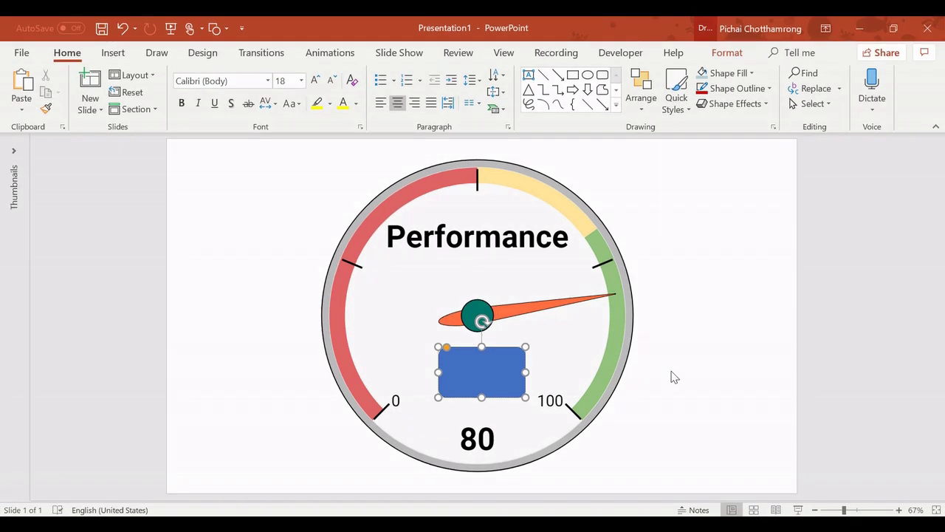
pyautogui.write('80')
pyautogui.click(703, 403)
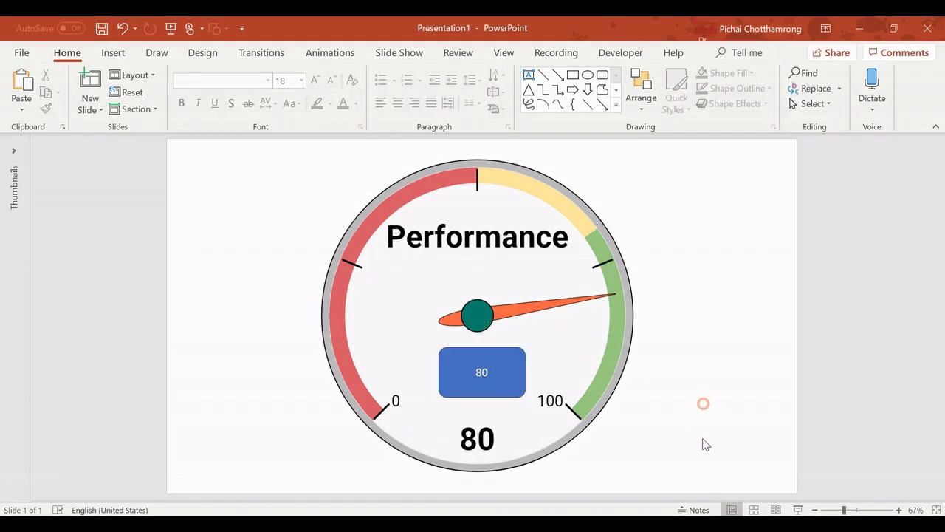
# - Fill the box with the light dial colour via Eyedropper and nudge it just above 80
pyautogui.click(504, 363)
pyautogui.rightClick(508, 365)
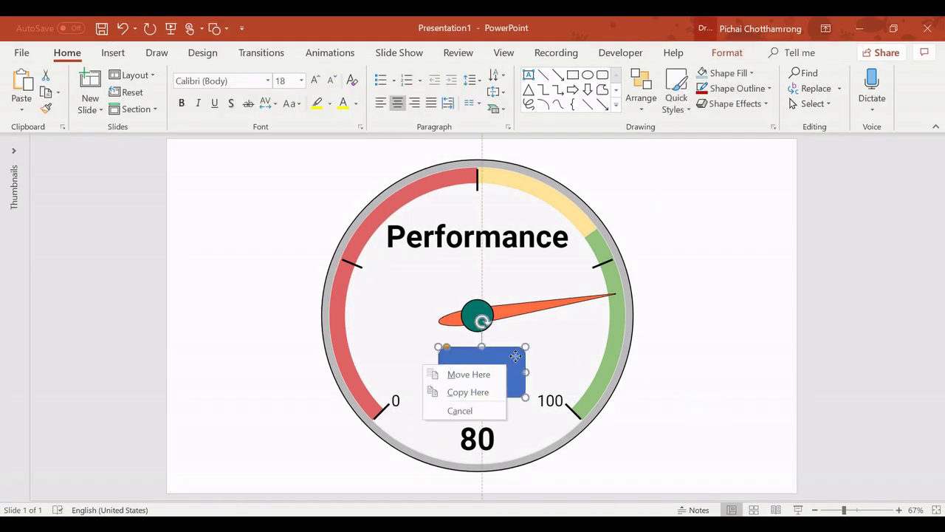
pyautogui.press('Escape')
pyautogui.rightClick(510, 359)
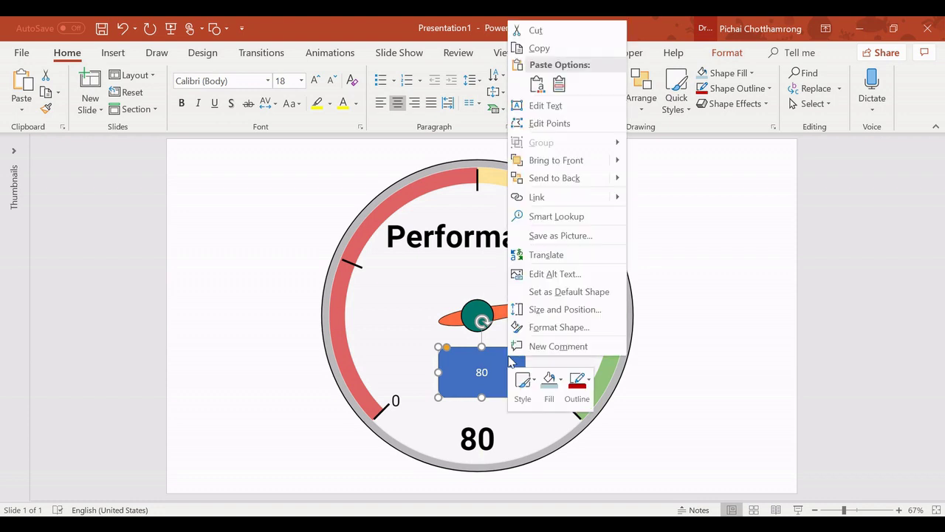
pyautogui.click(559, 380)
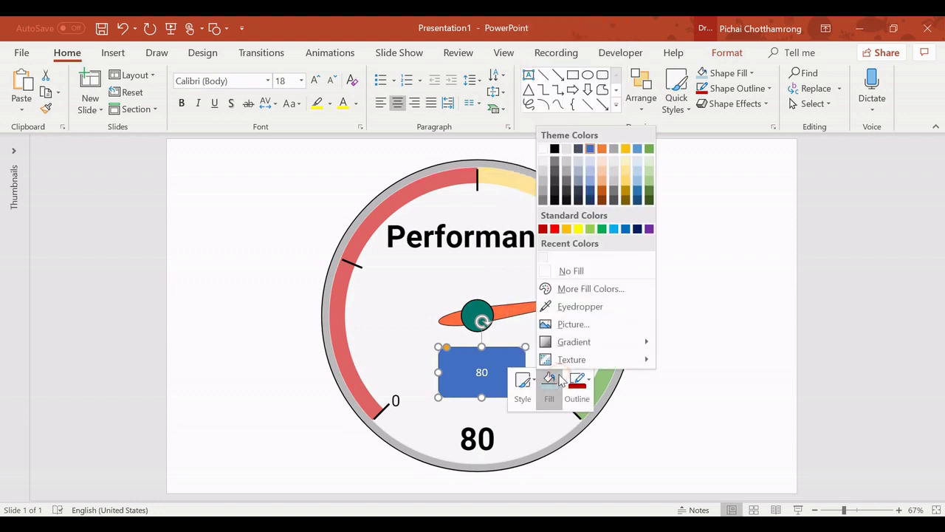
pyautogui.click(580, 307)
pyautogui.click(541, 155)
pyautogui.click(544, 346)
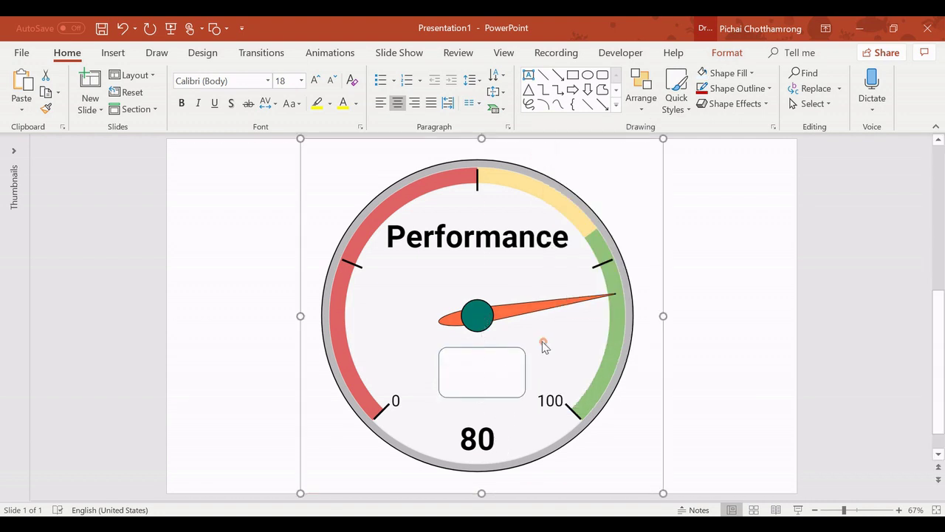
pyautogui.click(490, 374)
pyautogui.moveTo(490, 374)
pyautogui.mouseDown()
pyautogui.moveTo(504, 386)
pyautogui.moveTo(490, 387)
pyautogui.mouseUp()
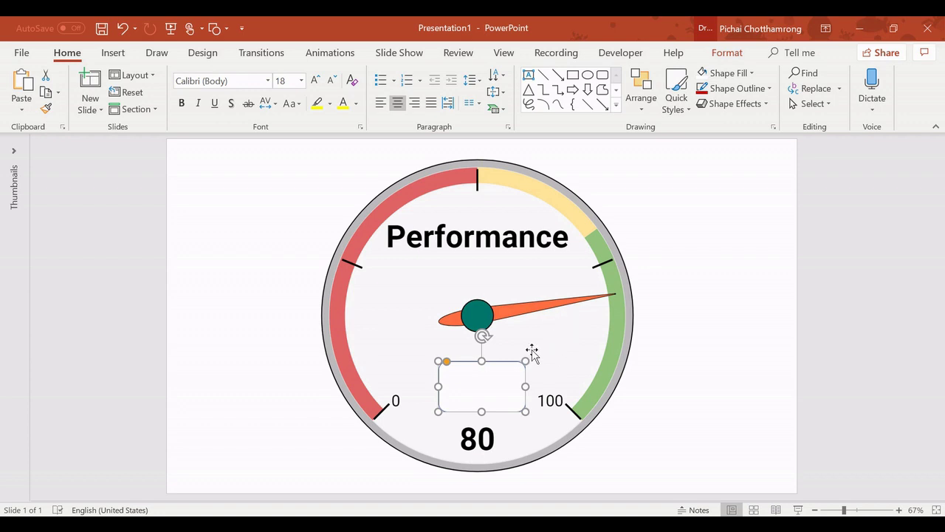
# - Refill the small box with the white slide colour using the Eyedropper
pyautogui.rightClick(493, 387)
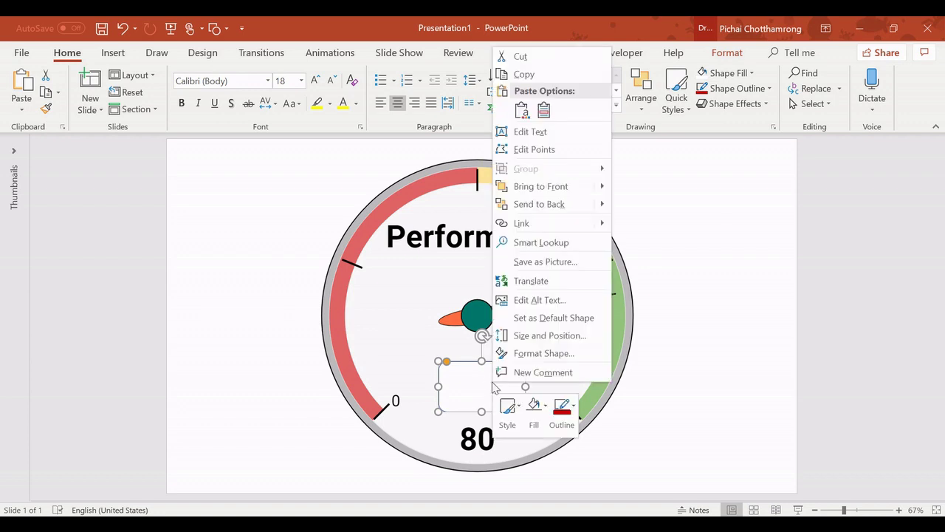
pyautogui.click(541, 408)
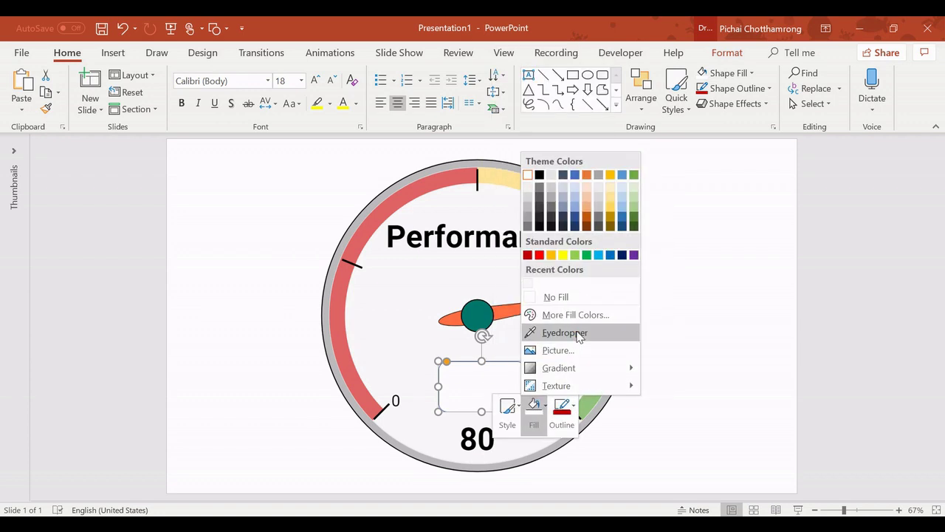
pyautogui.click(565, 333)
pyautogui.click(413, 363)
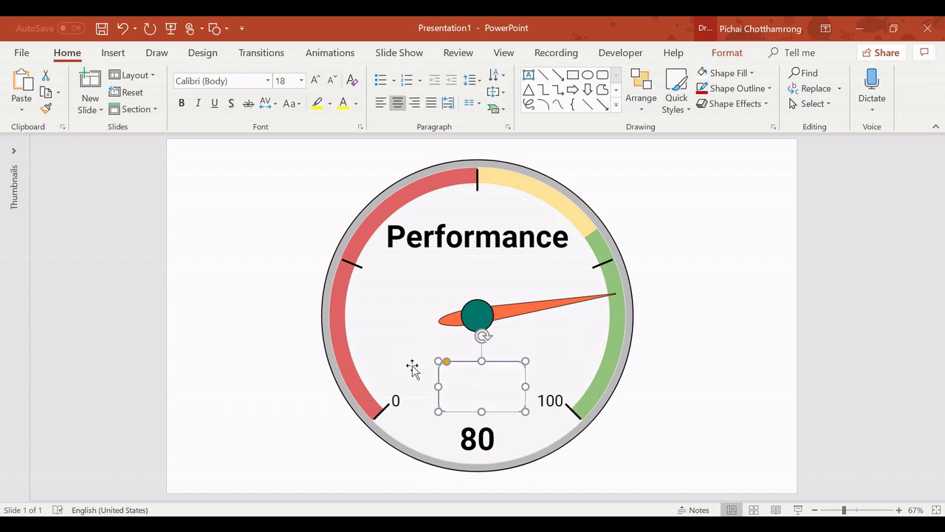
pyautogui.click(563, 374)
pyautogui.click(699, 401)
pyautogui.click(459, 386)
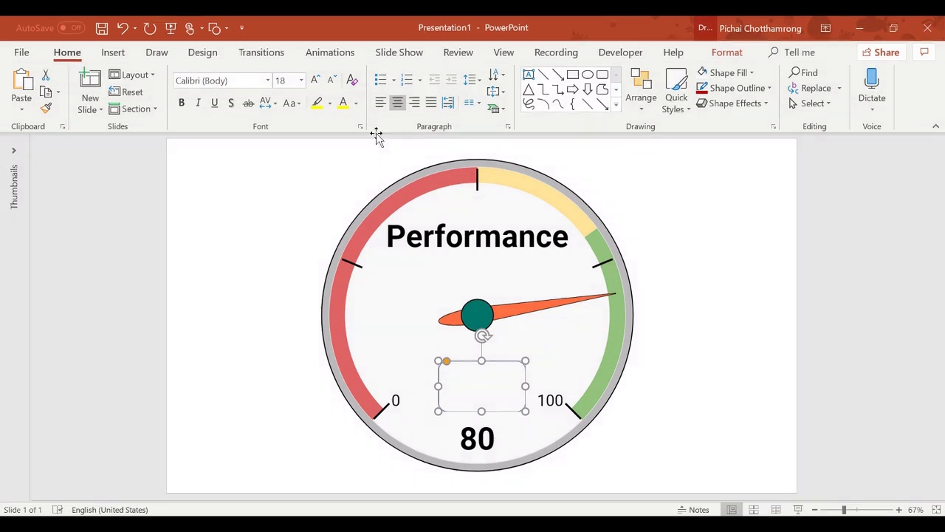
# - Make the box's 80 dark green, bold, and font size 100
pyautogui.click(357, 106)
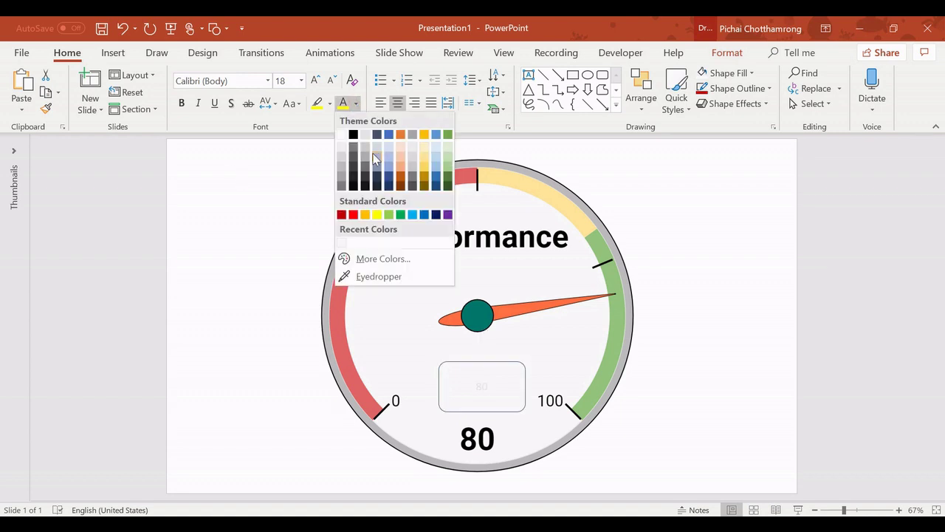
pyautogui.click(413, 214)
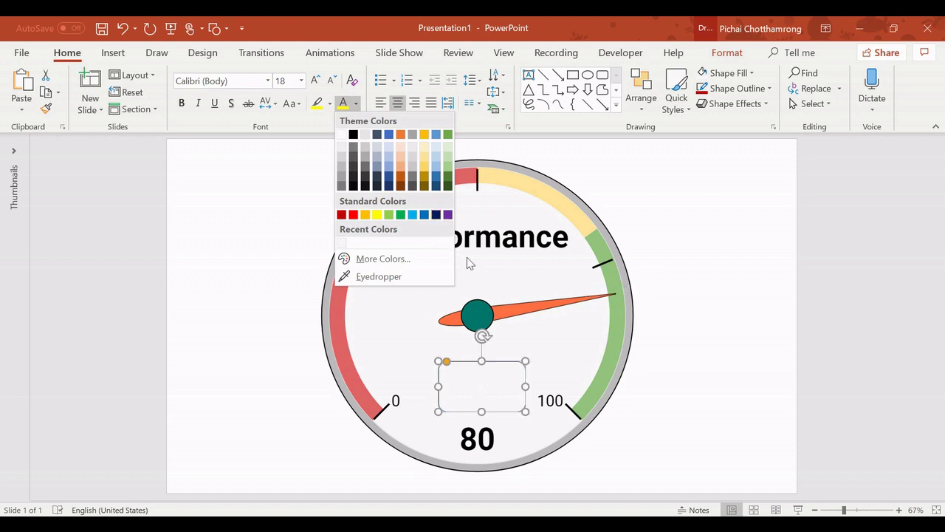
pyautogui.click(449, 187)
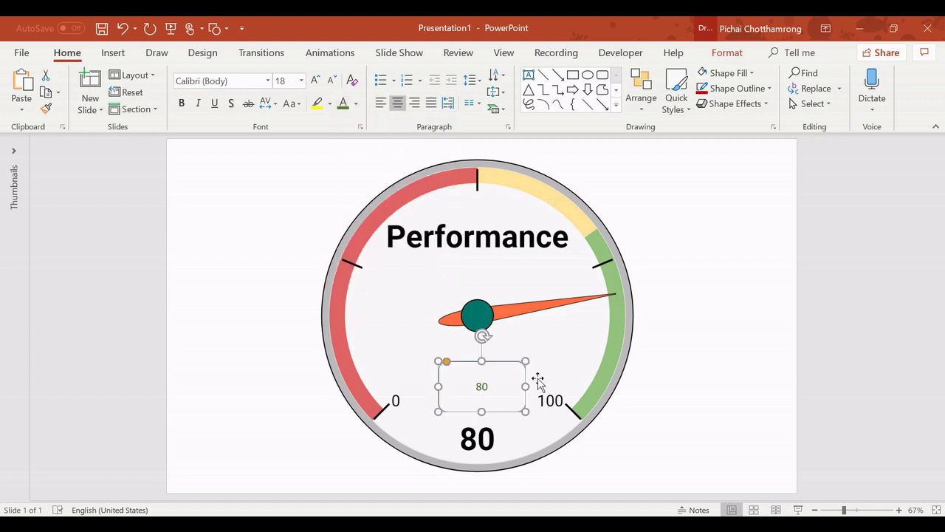
pyautogui.click(181, 103)
pyautogui.click(287, 83)
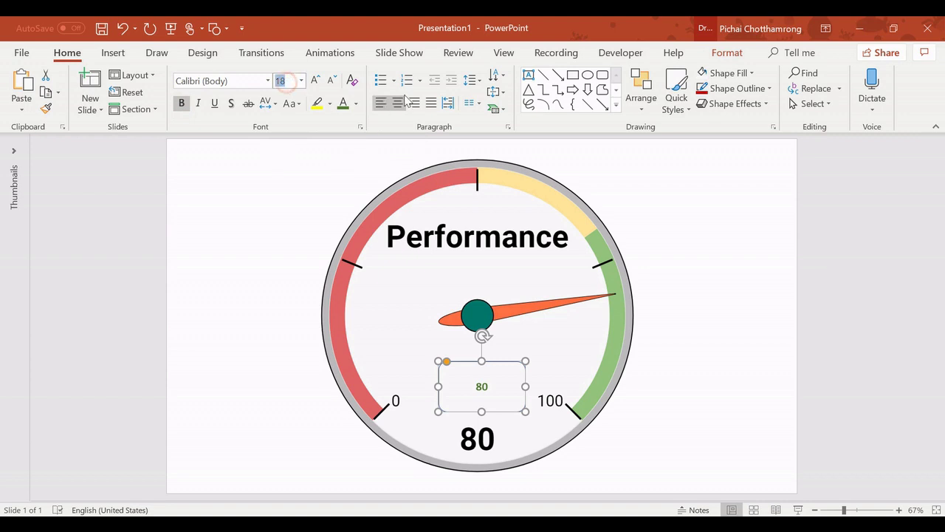
pyautogui.write('80')
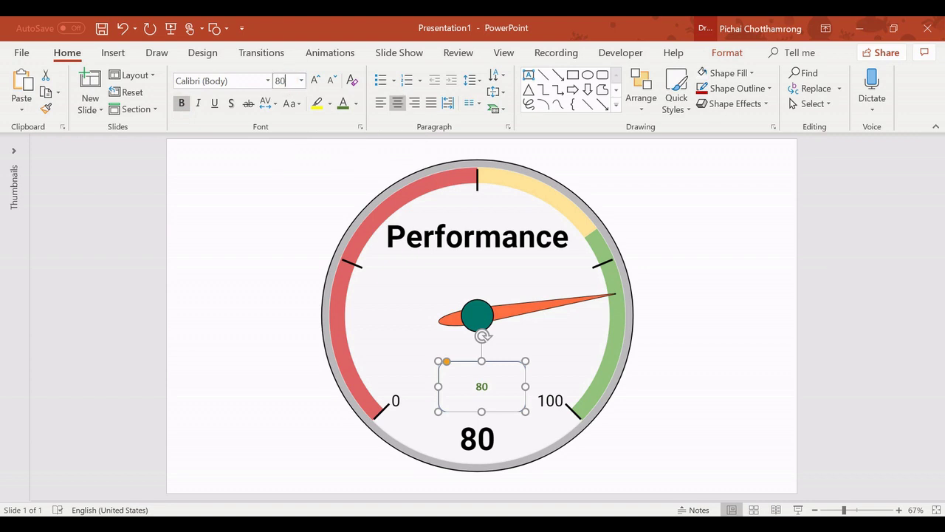
pyautogui.press('Return')
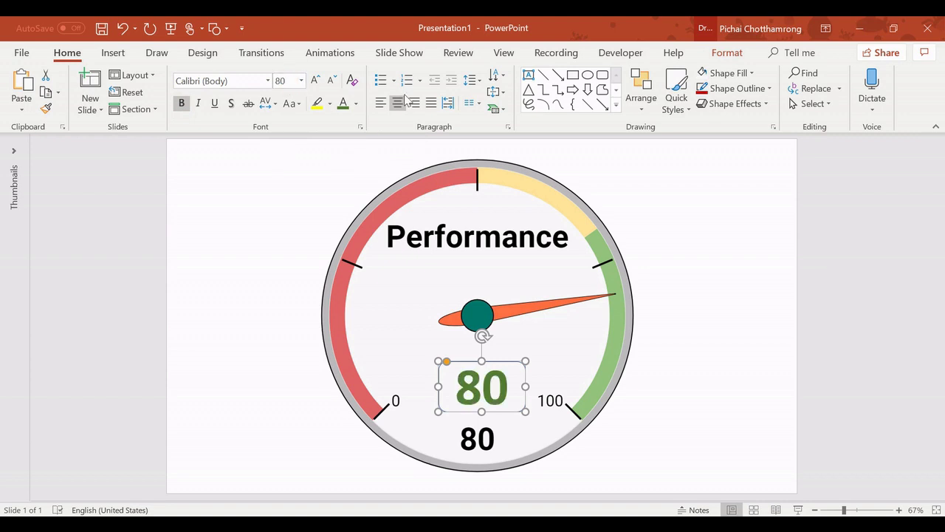
pyautogui.click(294, 80)
pyautogui.write('100')
pyautogui.press('Return')
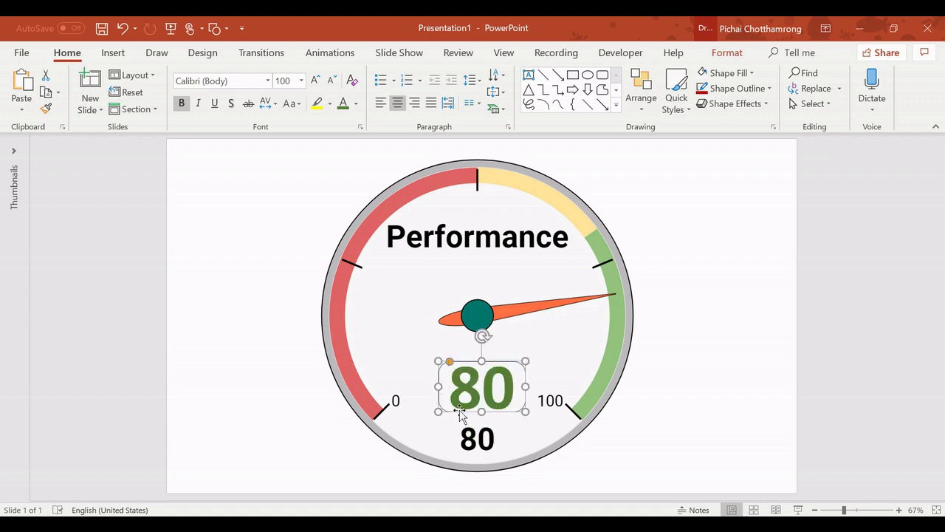
# - Centre the green 80 box over the black 80 value and set No Outline
pyautogui.moveTo(460, 413); pyautogui.dragTo(460, 448)
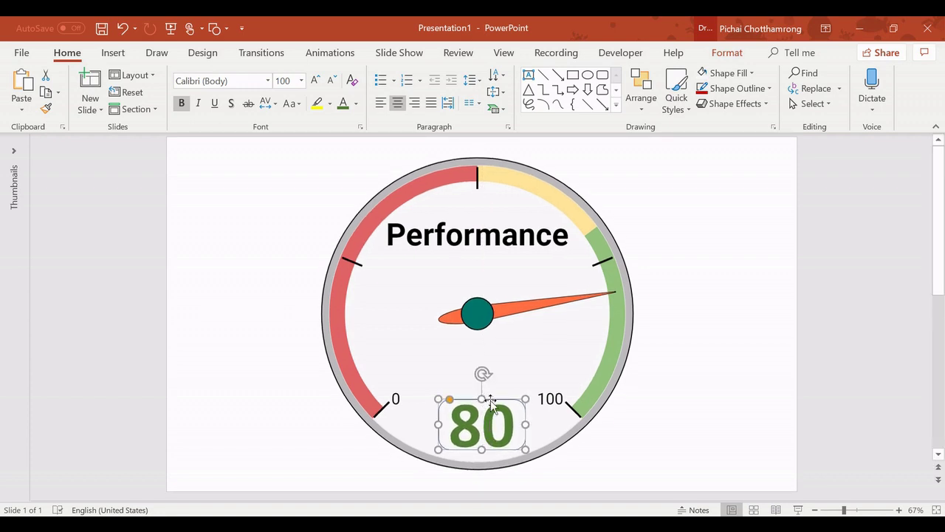
pyautogui.moveTo(491, 397); pyautogui.dragTo(489, 397)
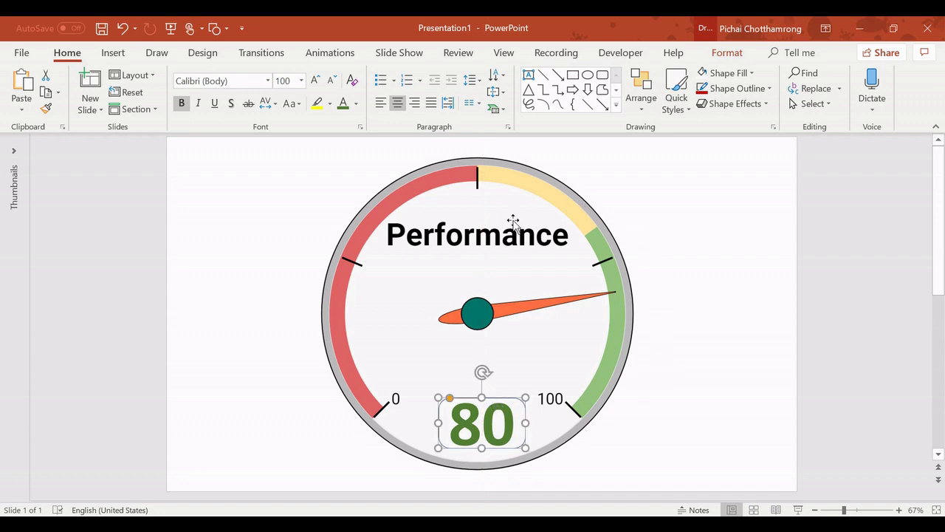
pyautogui.click(760, 91)
pyautogui.click(749, 243)
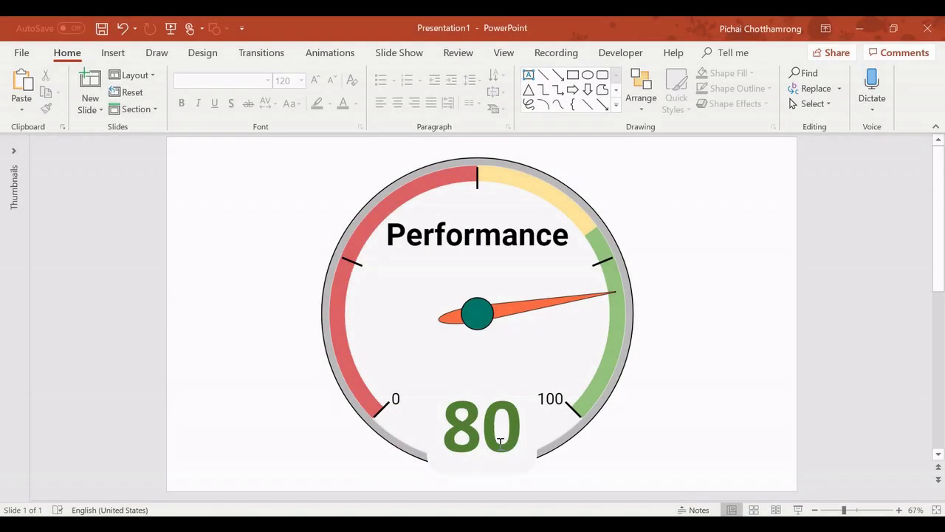
pyautogui.click(534, 467)
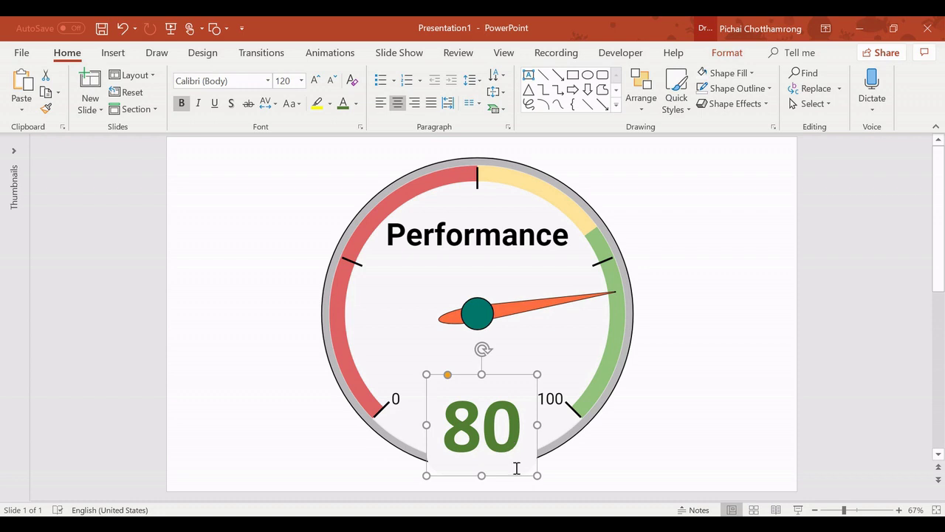
# - In Format Shape's Text Box options, zero all margins and untick Wrap text in shape
pyautogui.rightClick(506, 377)
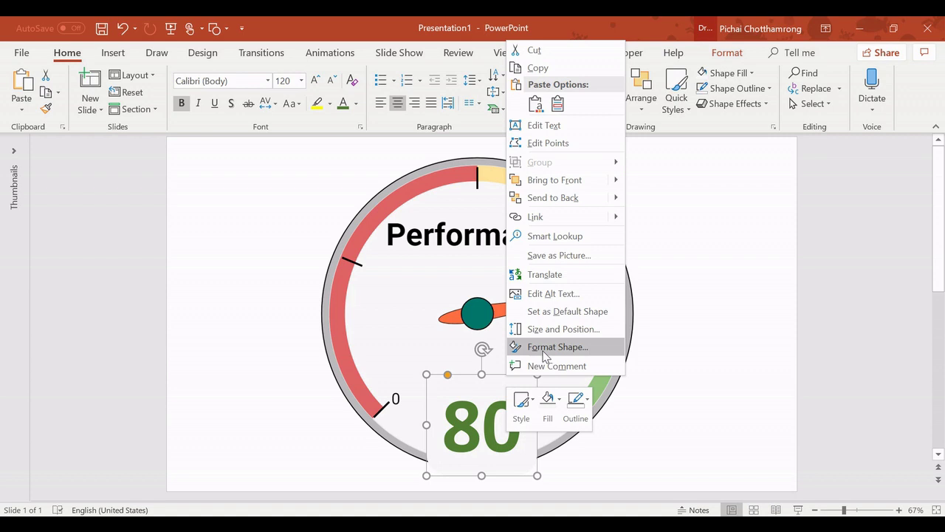
pyautogui.click(544, 352)
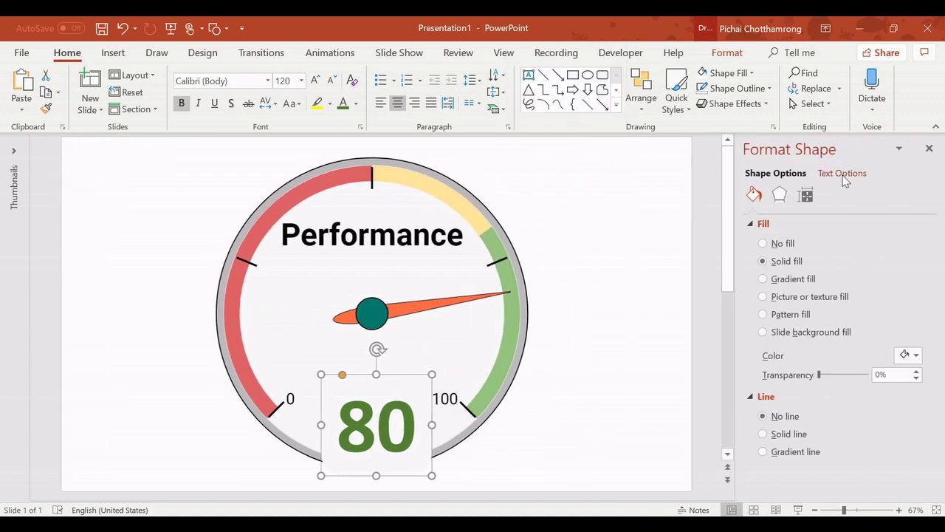
pyautogui.click(844, 177)
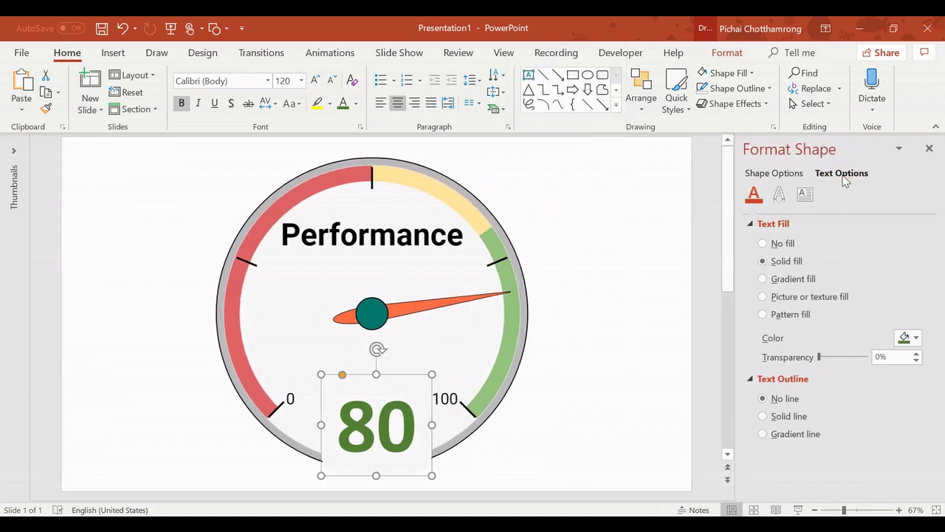
pyautogui.click(803, 200)
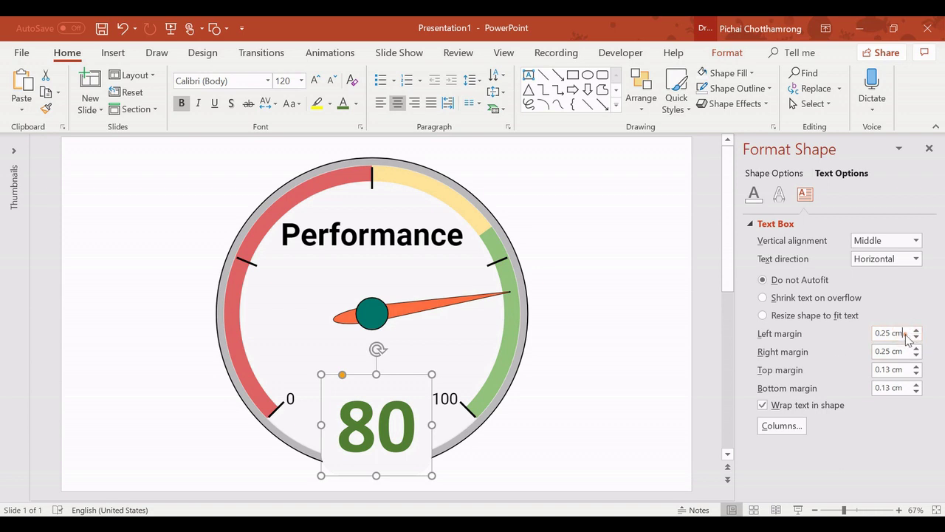
pyautogui.tripleClick(905, 334)
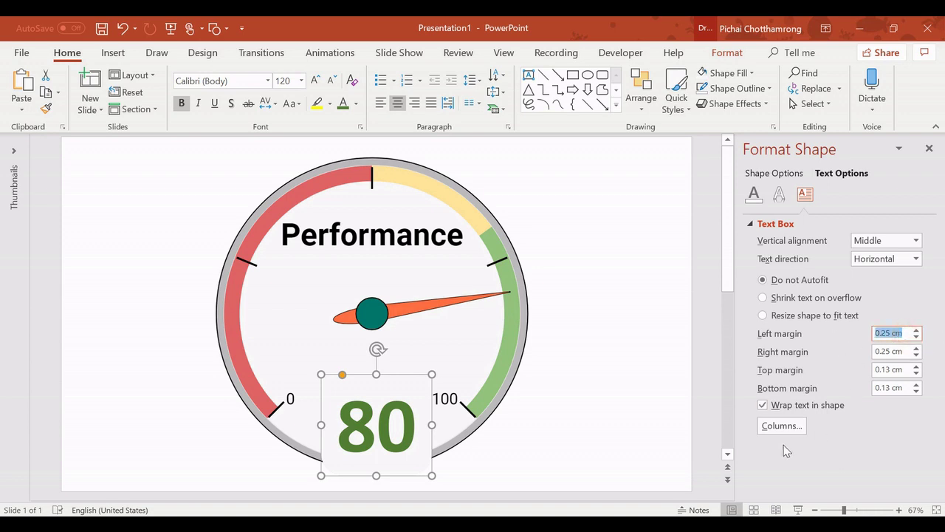
pyautogui.write('0')
pyautogui.press('Tab')
pyautogui.write('0')
pyautogui.press('Tab')
pyautogui.write('0')
pyautogui.press('Tab')
pyautogui.write('0')
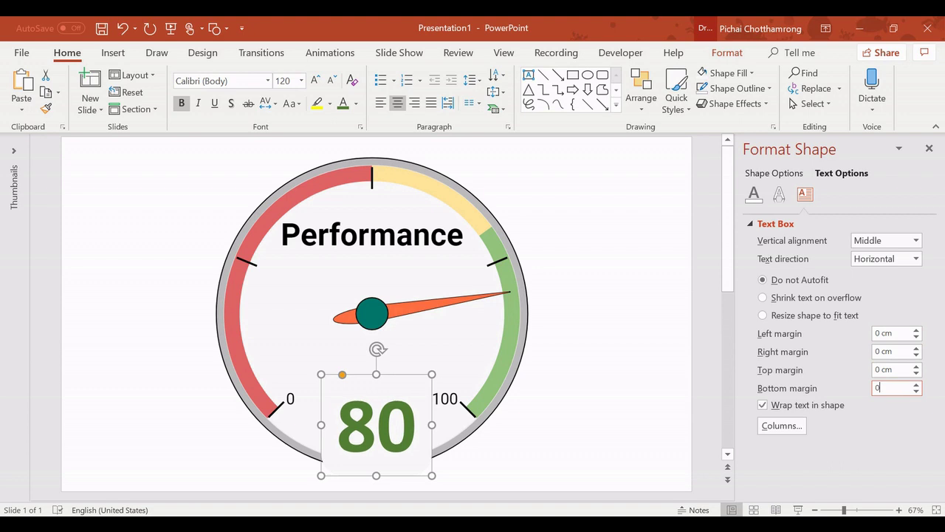
pyautogui.click(763, 404)
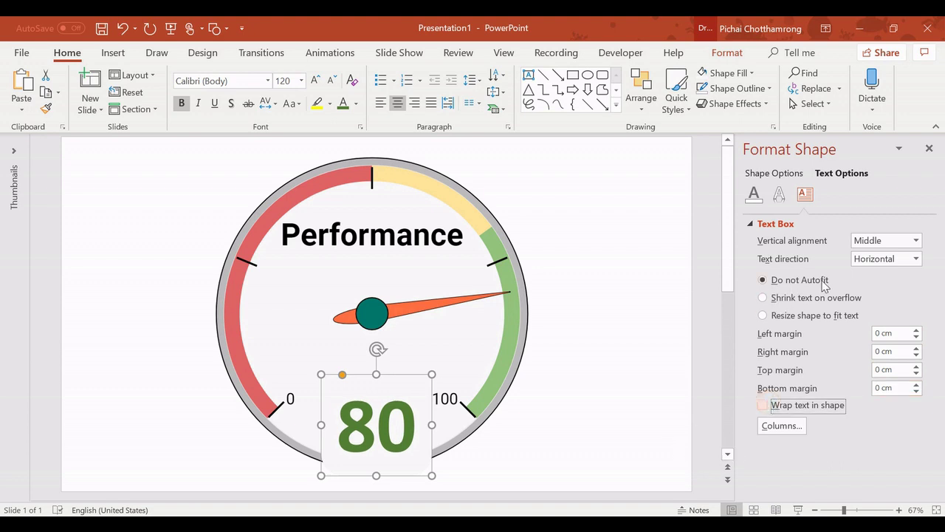
pyautogui.click(578, 403)
pyautogui.click(377, 374)
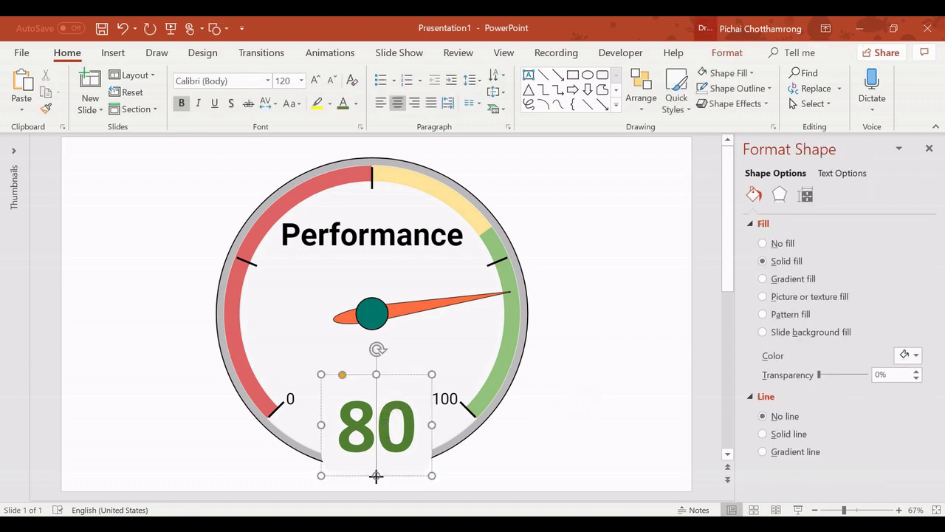
# - Shorten the 80 box, adjust its corner rounding, and enlarge it toward the upper left
pyautogui.moveTo(376, 474); pyautogui.dragTo(376, 442)
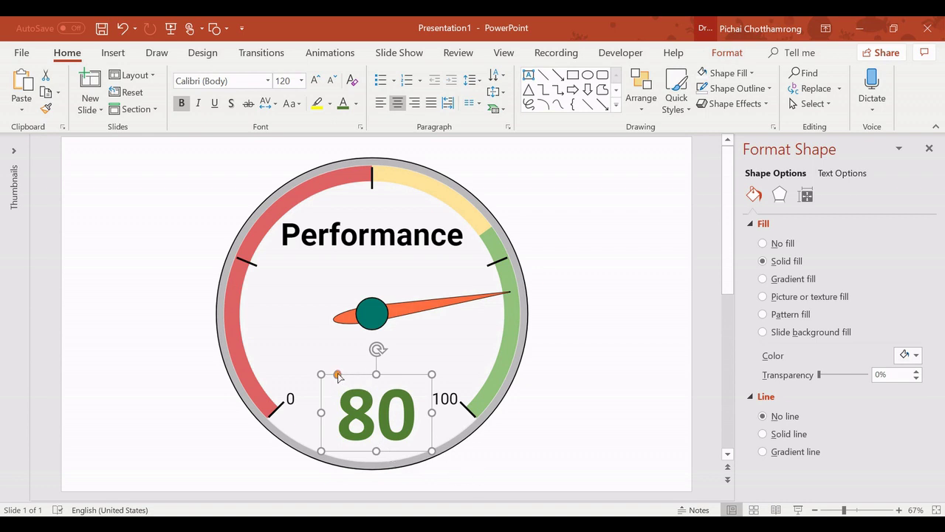
pyautogui.moveTo(338, 376); pyautogui.dragTo(374, 378)
pyautogui.moveTo(320, 377); pyautogui.dragTo(300, 354)
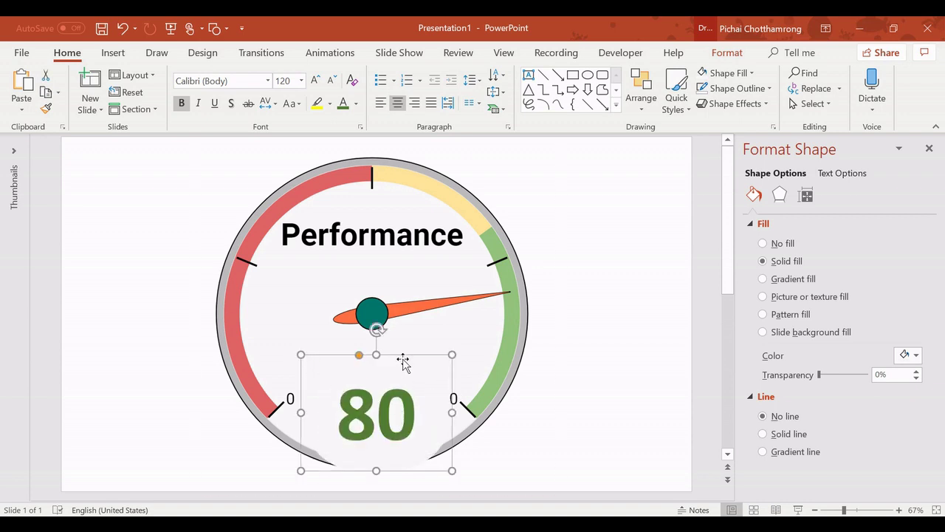
pyautogui.moveTo(403, 361); pyautogui.dragTo(401, 342)
pyautogui.hotkey('ctrl', 'z')
pyautogui.hotkey('ctrl', 'z')
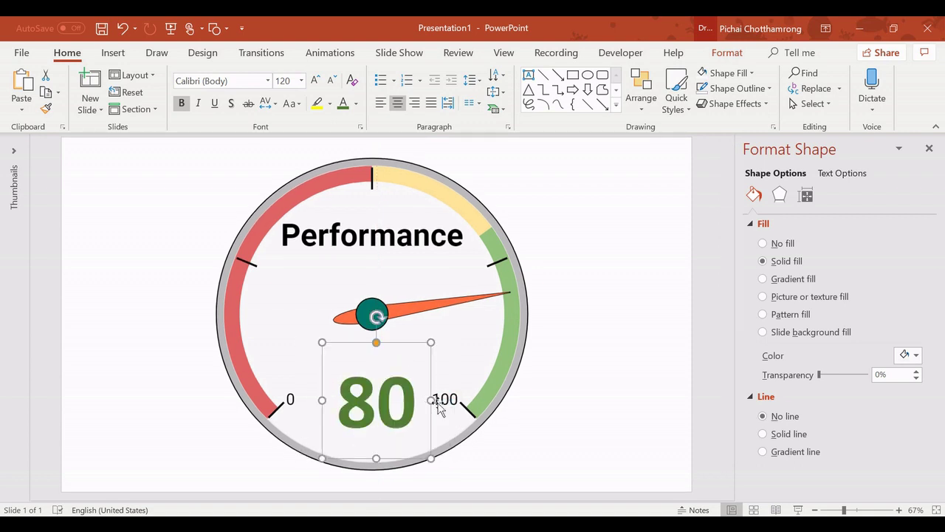
# - Set the 80 to font size 140 and close the Format Background pane
pyautogui.click(608, 407)
pyautogui.click(380, 395)
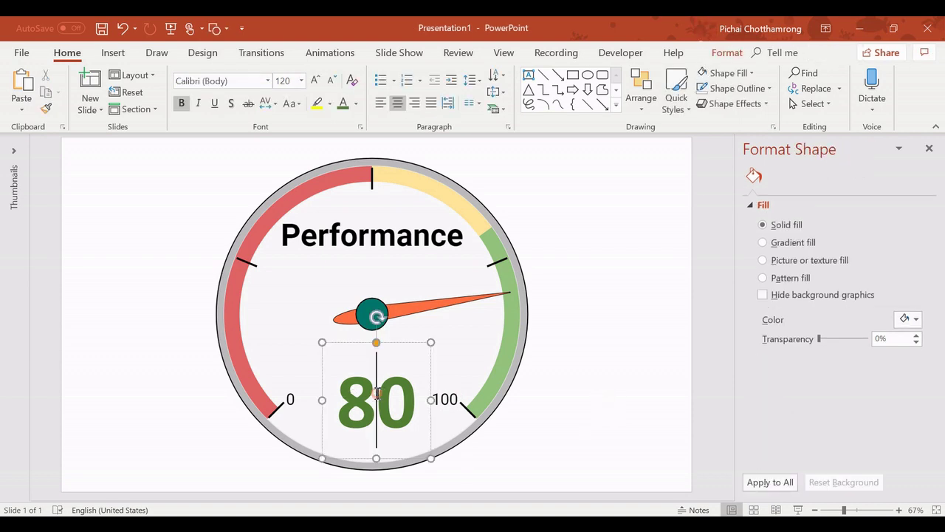
pyautogui.click(400, 345)
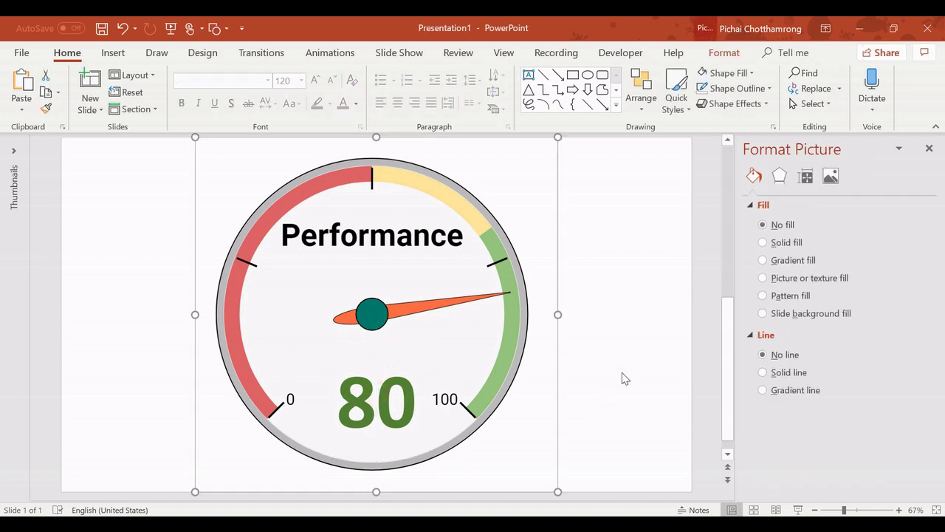
pyautogui.click(396, 347)
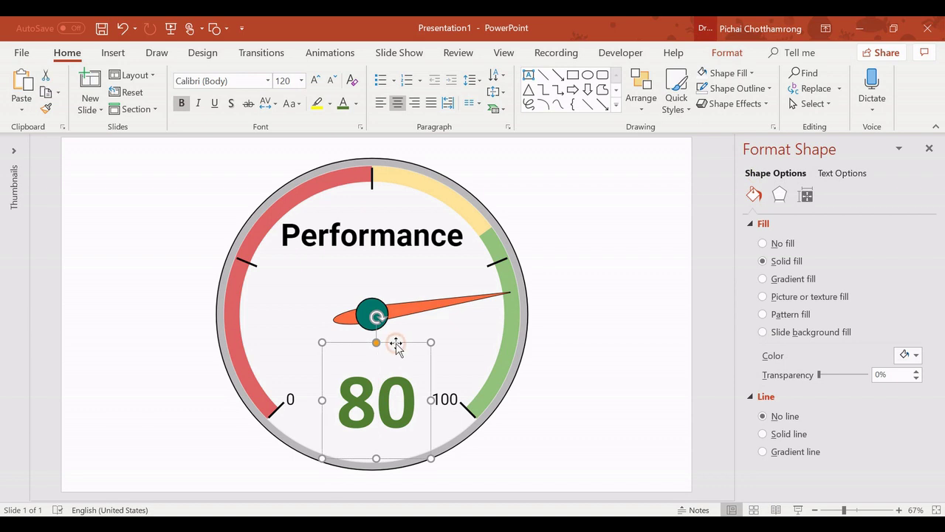
pyautogui.click(291, 83)
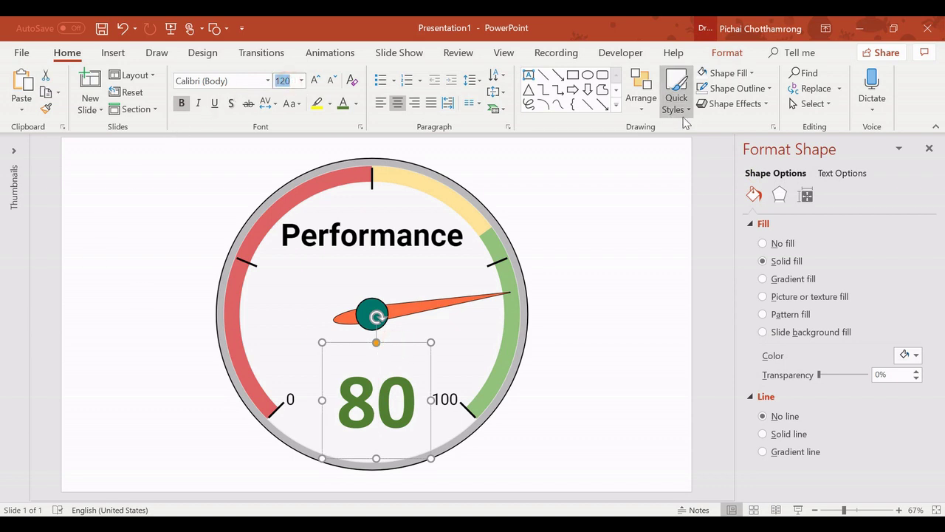
pyautogui.write('140')
pyautogui.press('Return')
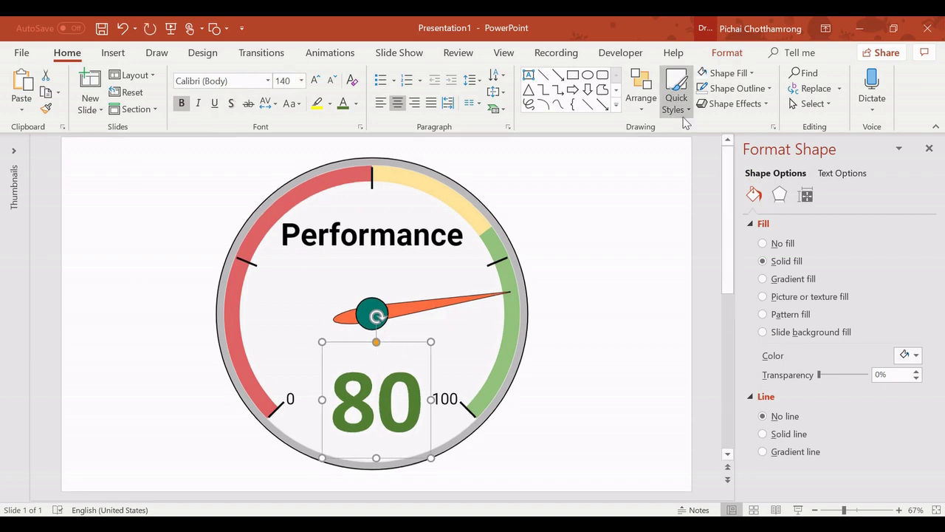
pyautogui.click(608, 267)
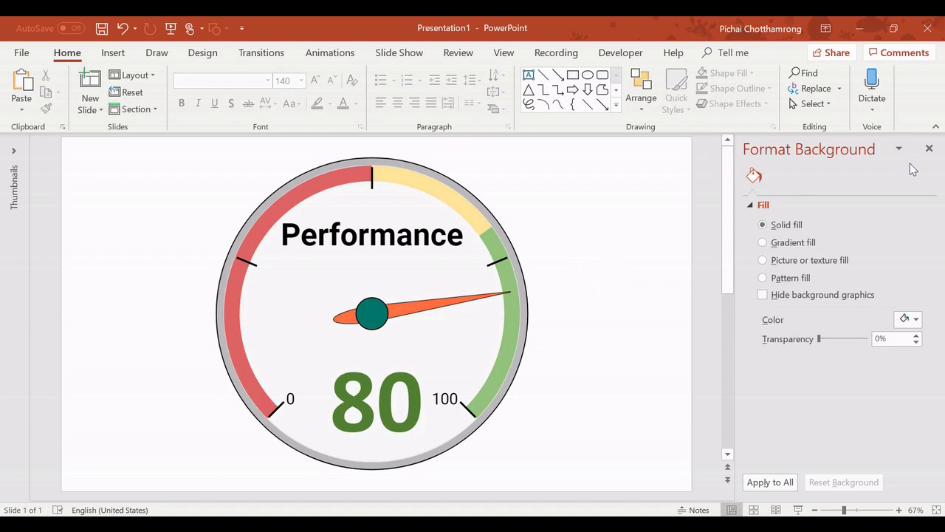
pyautogui.click(929, 148)
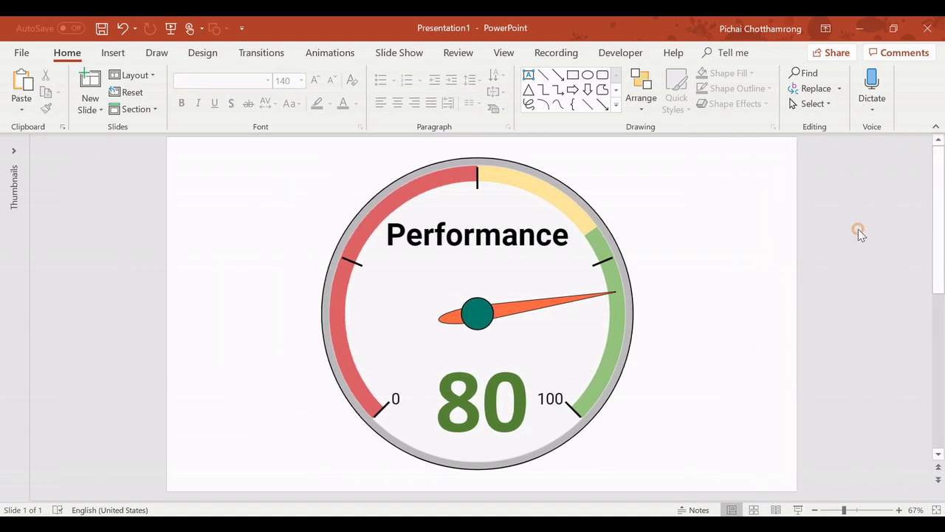
# - Collapse the ribbon with Ctrl+F1 to enlarge the finished gauge slide
pyautogui.hotkey('ctrl', 'F1')
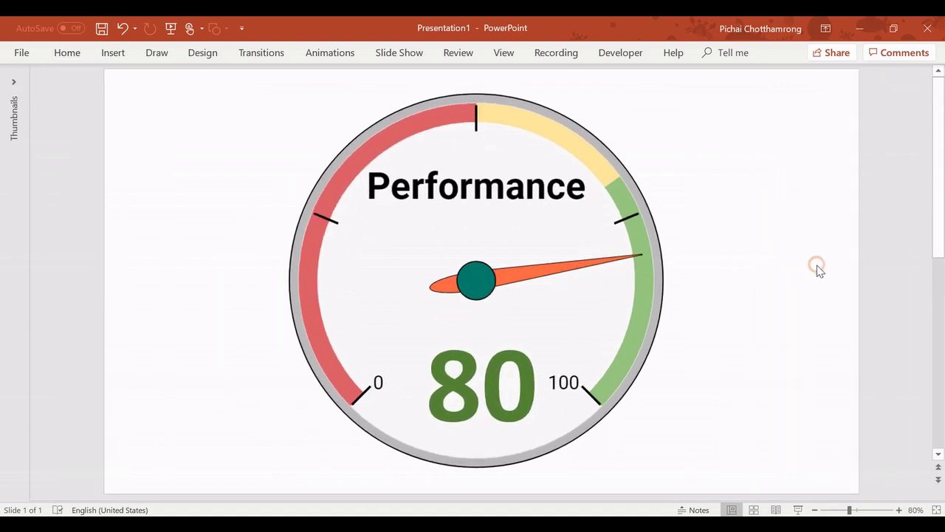